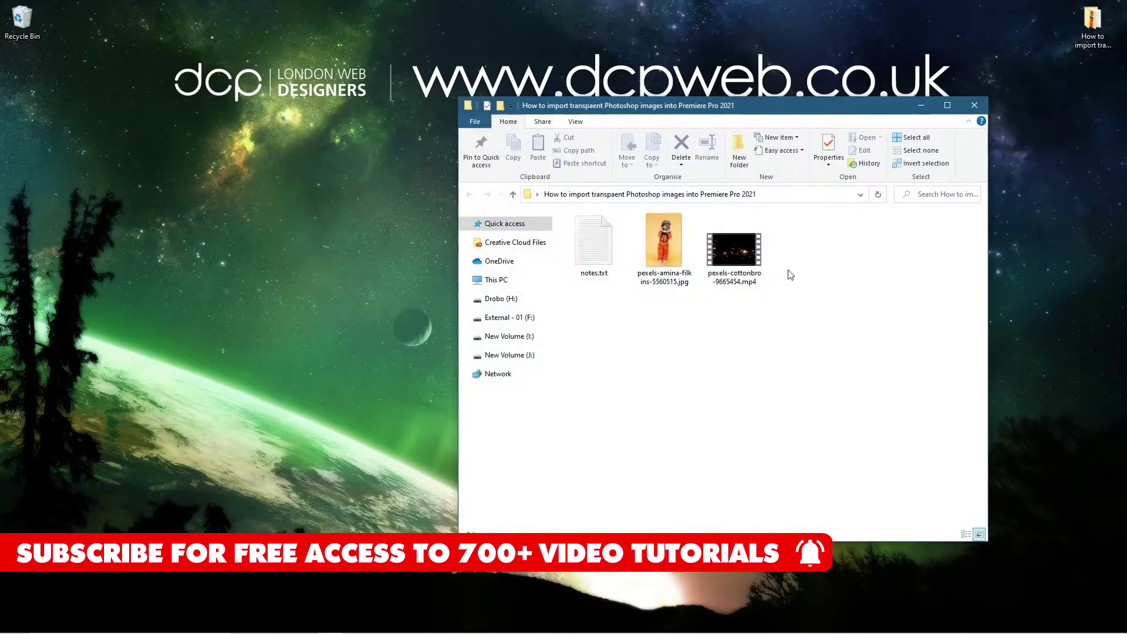
# Step: In the tutorial folder, select and then deselect the sparks mp4, and switch over to Photoshop
pyautogui.click(734, 249)
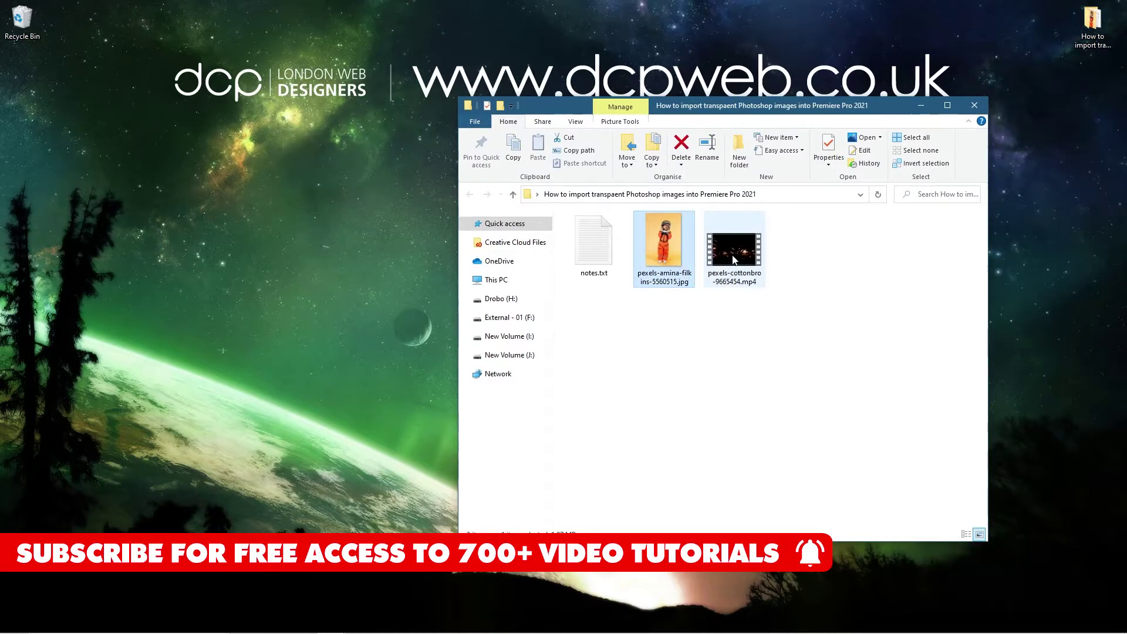
pyautogui.click(755, 351)
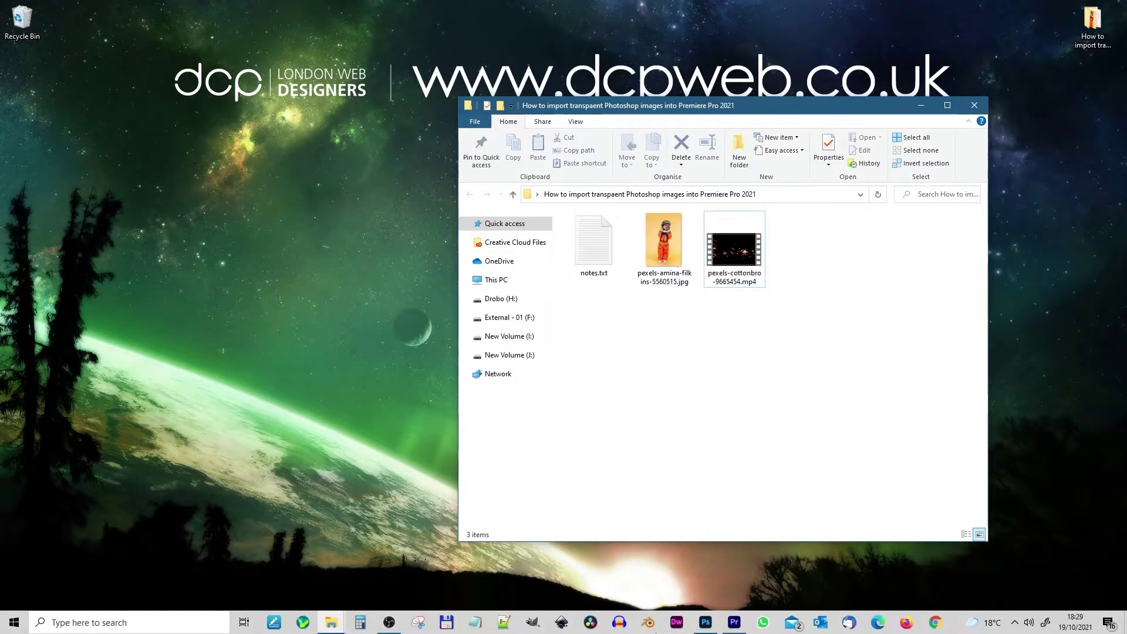
pyautogui.click(705, 622)
# Step: Open the spacesuit jpg and mask out the yellow background with Select Subject and a layer mask
pyautogui.moveTo(655, 237); pyautogui.dragTo(376, 307)
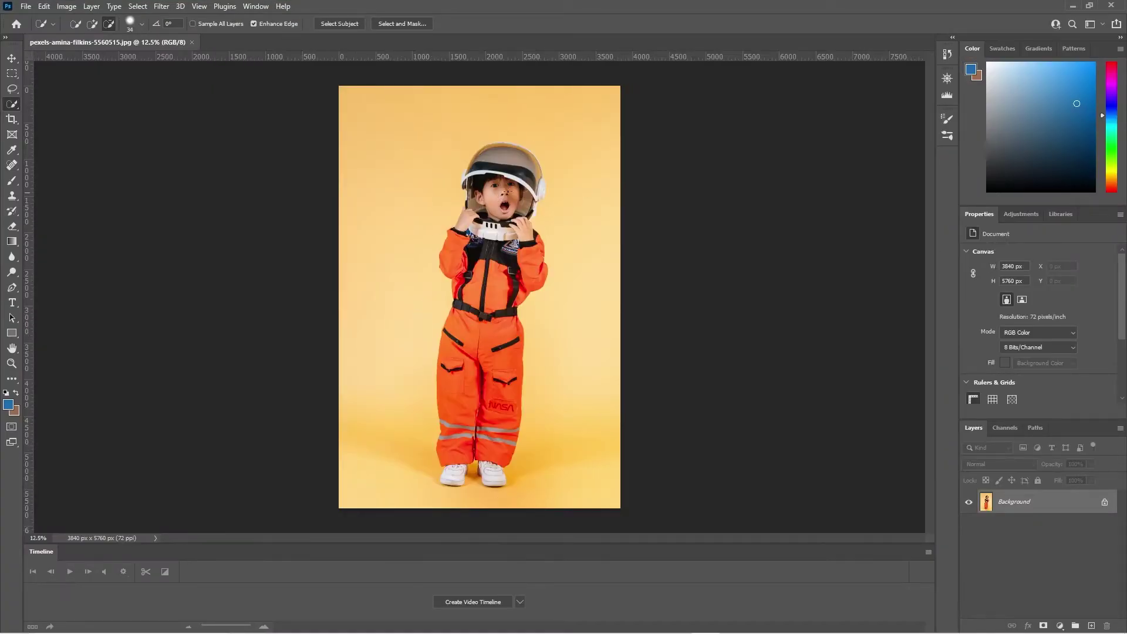
pyautogui.click(137, 6)
pyautogui.click(158, 149)
pyautogui.click(1045, 626)
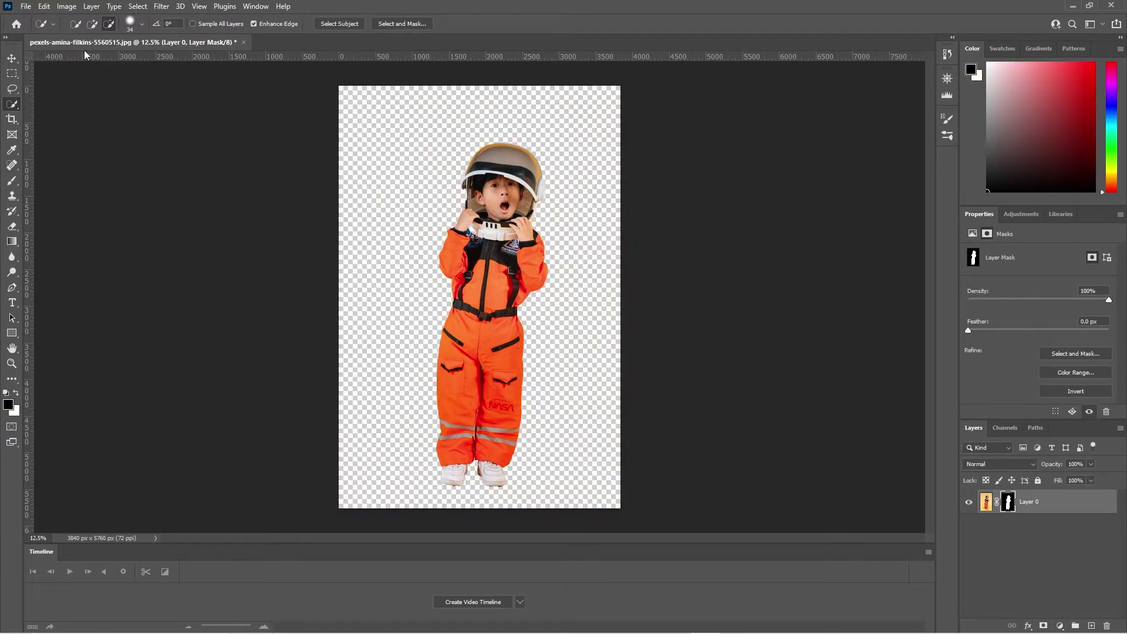
# Step: Save the cutout to this computer as image-01.psd with Maximize Compatibility kept on
pyautogui.click(26, 7)
pyautogui.click(50, 148)
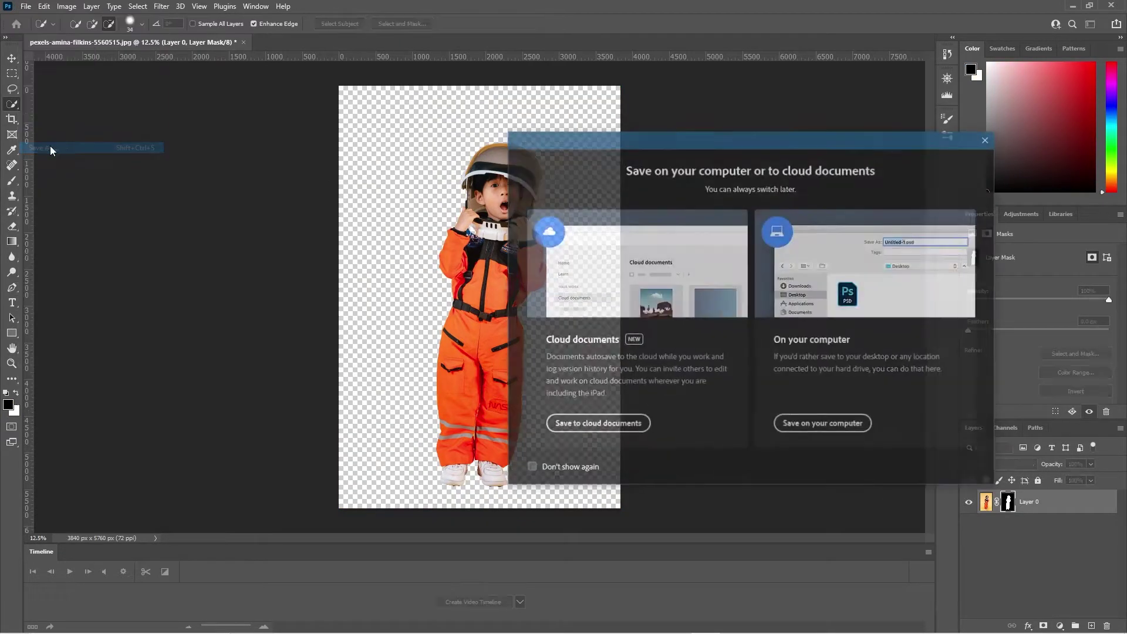
pyautogui.click(846, 424)
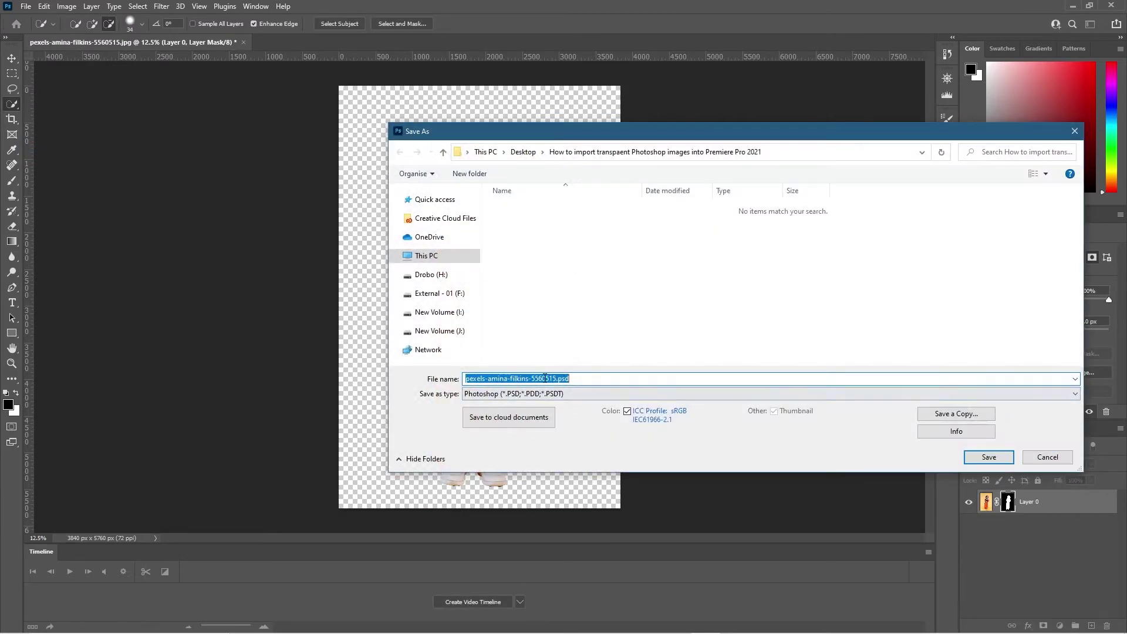
pyautogui.write('image-0')
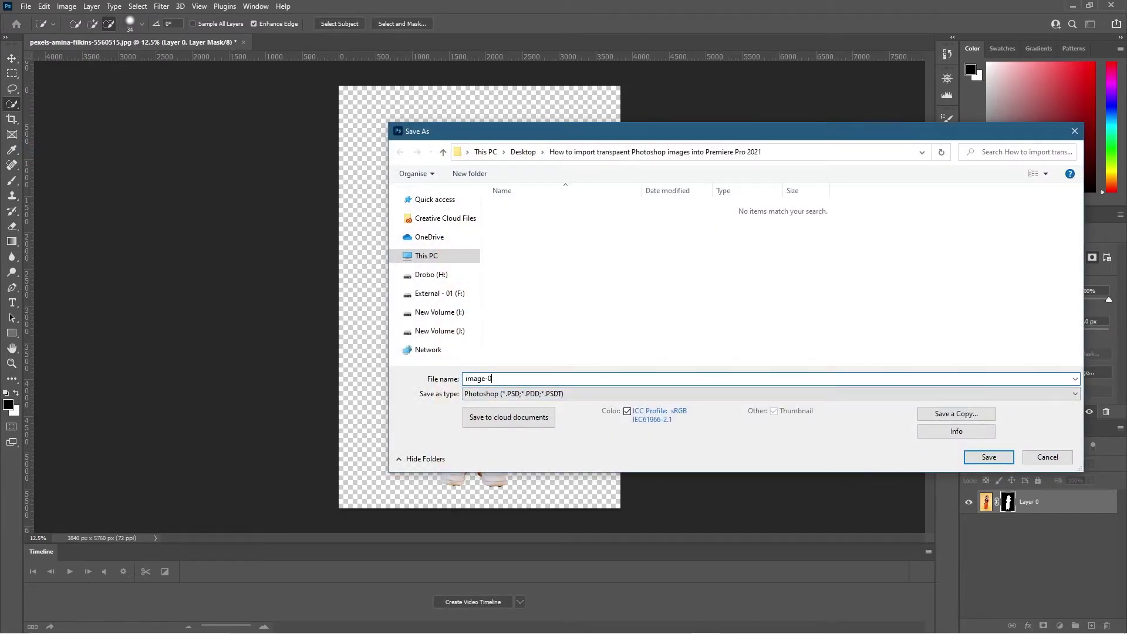
pyautogui.press('Return')
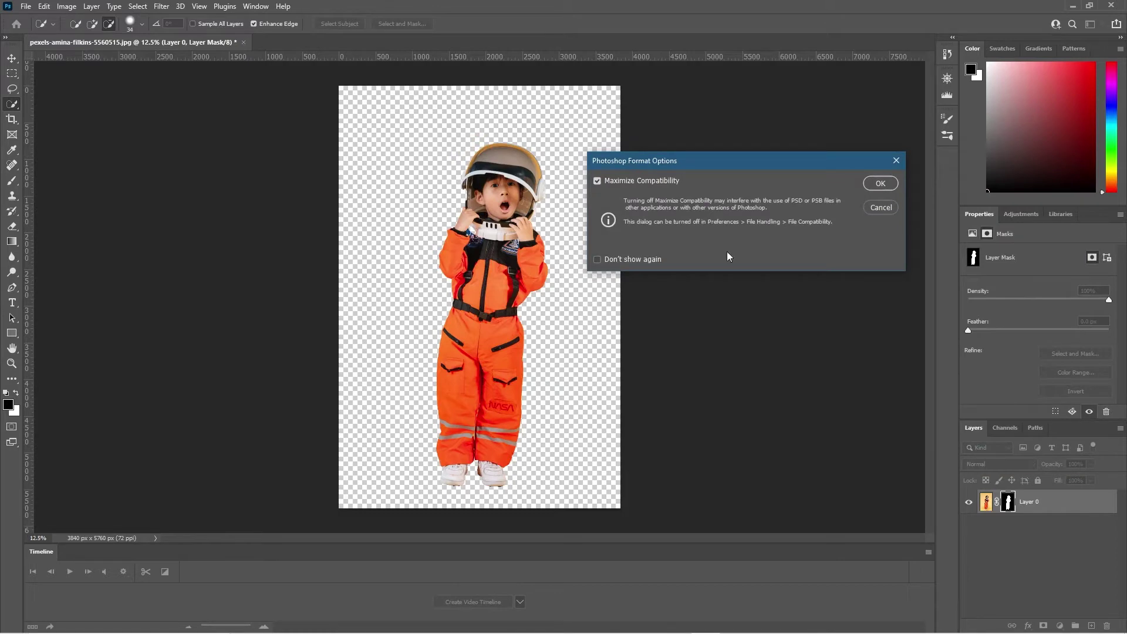
pyautogui.click(873, 189)
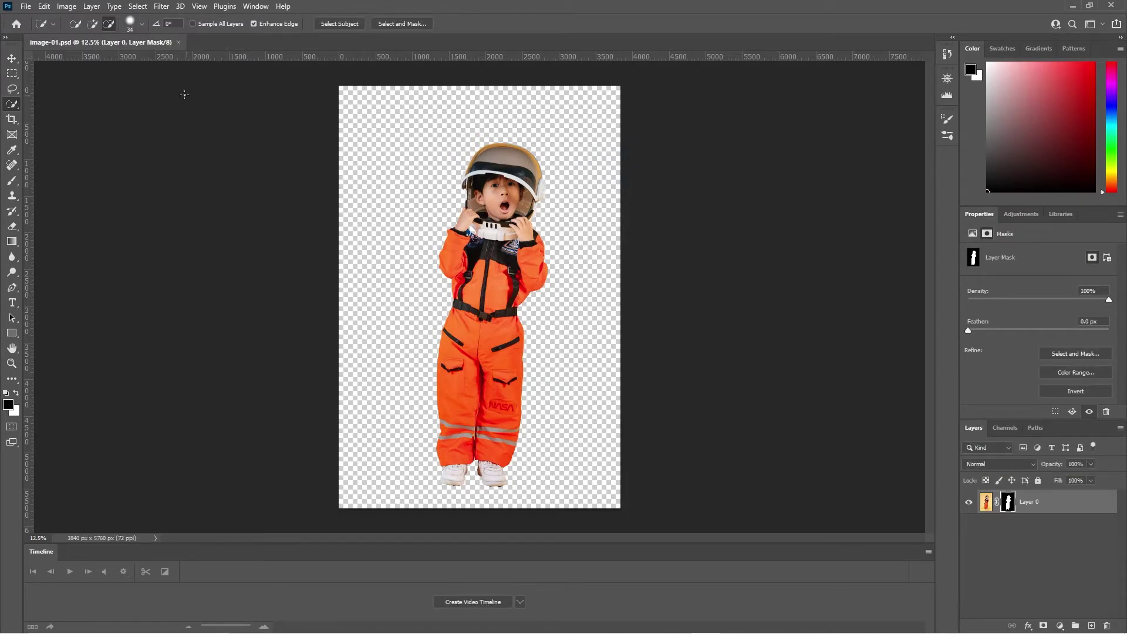
# Step: Close image-01.psd, minimise Photoshop, and create a new Premiere project named sample
pyautogui.click(178, 43)
pyautogui.click(1076, 4)
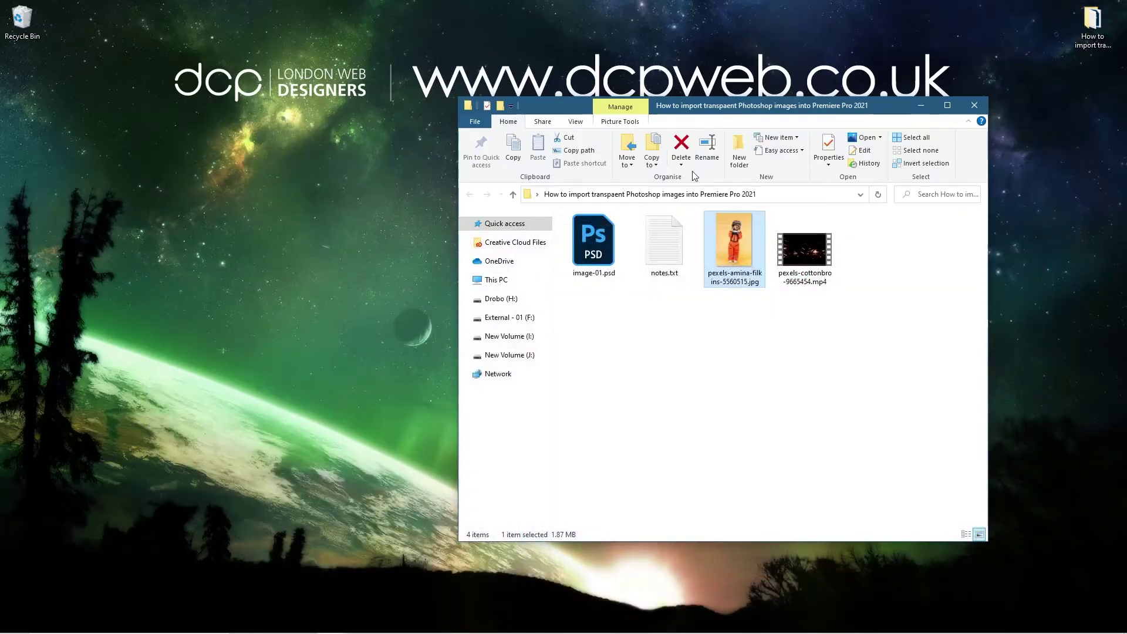
pyautogui.click(734, 622)
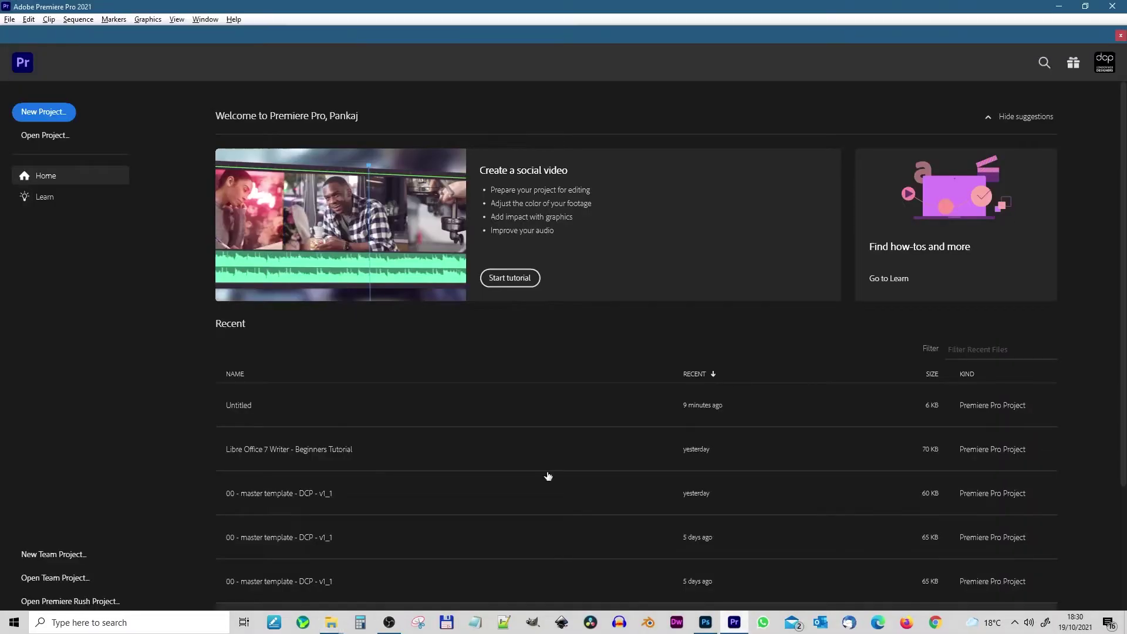
pyautogui.click(39, 116)
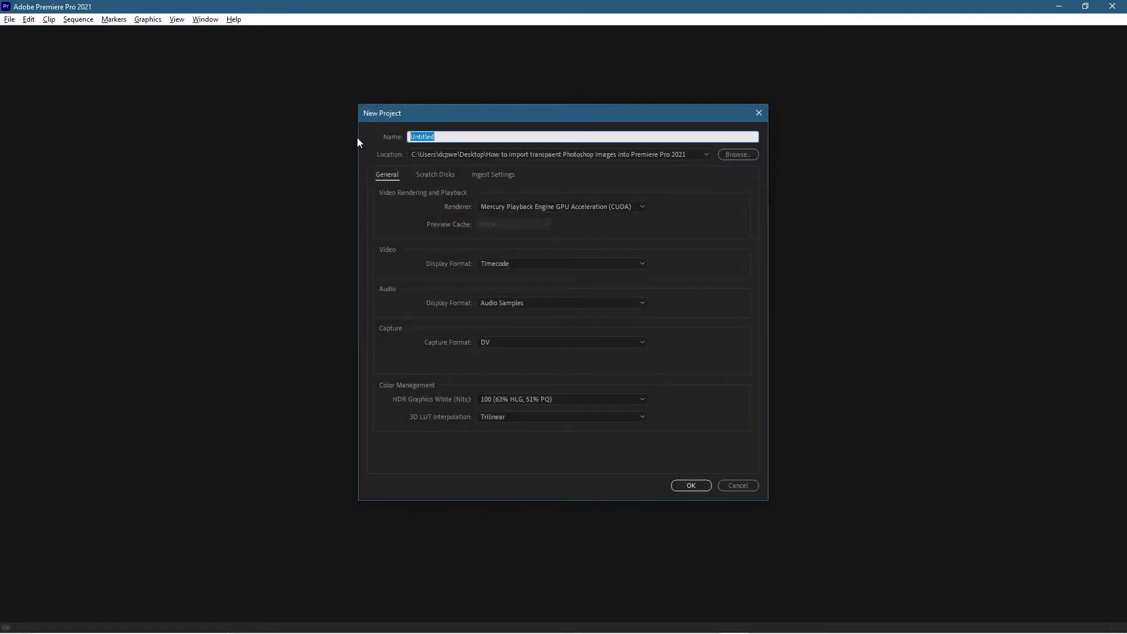
pyautogui.write('sample')
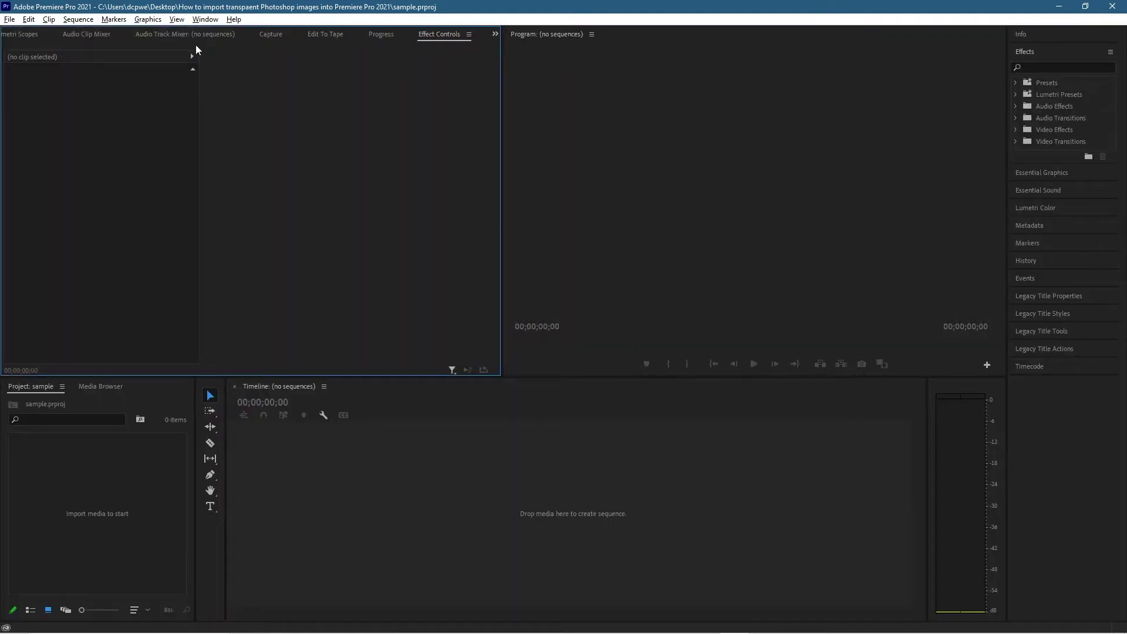
# Step: Switch the Premiere workspace to All Panels
pyautogui.click(205, 20)
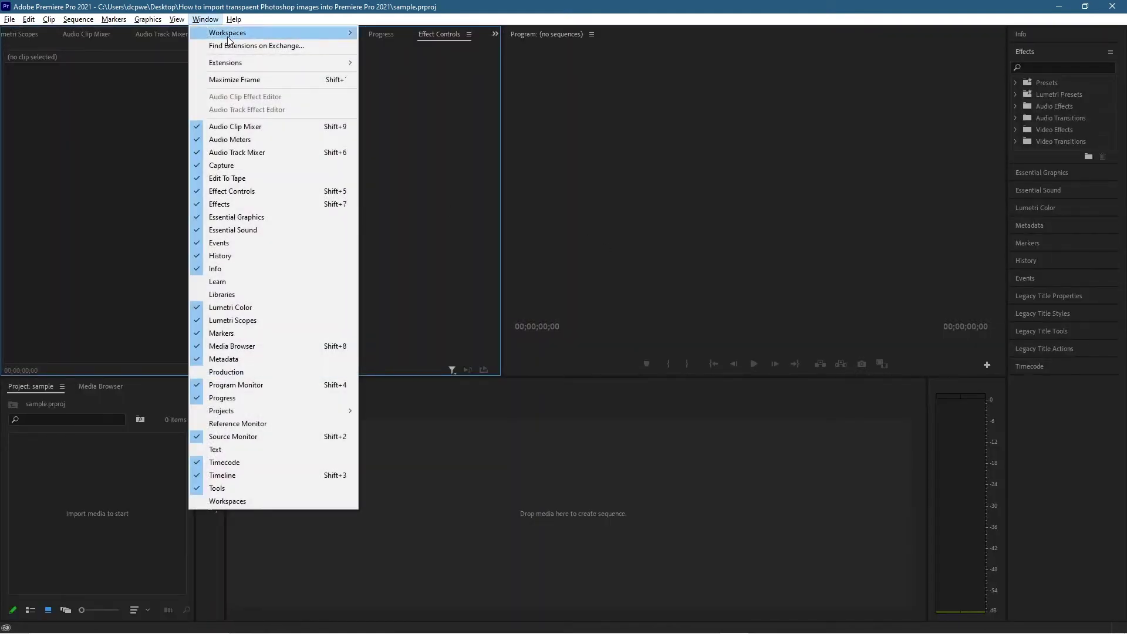
pyautogui.moveTo(294, 33)
pyautogui.click(401, 34)
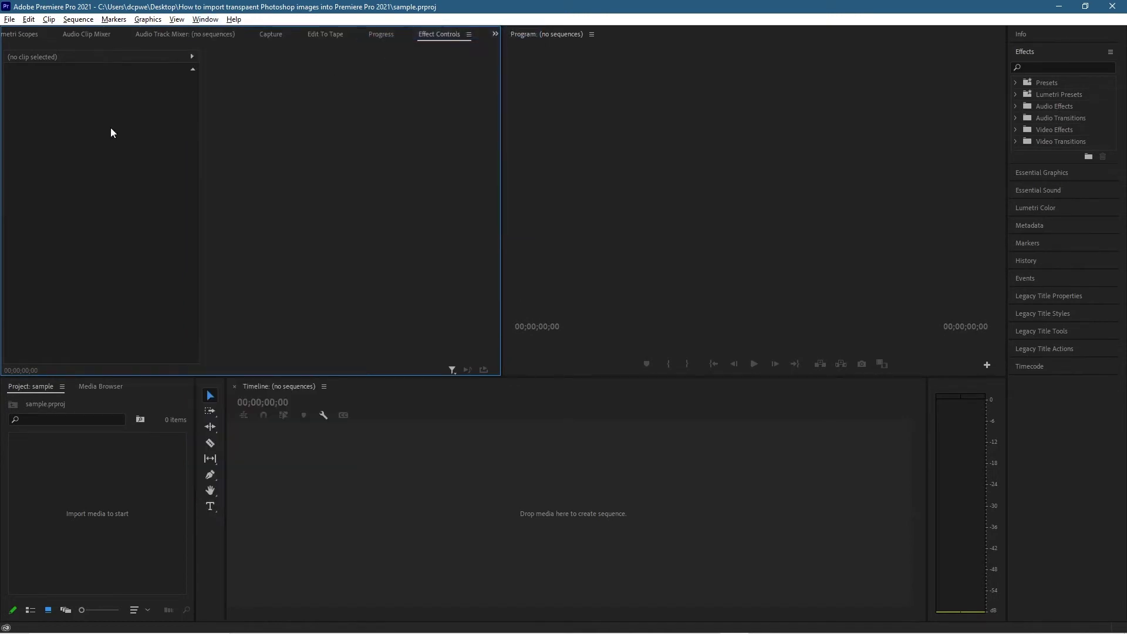
pyautogui.hotkey('alt', 'Tab')
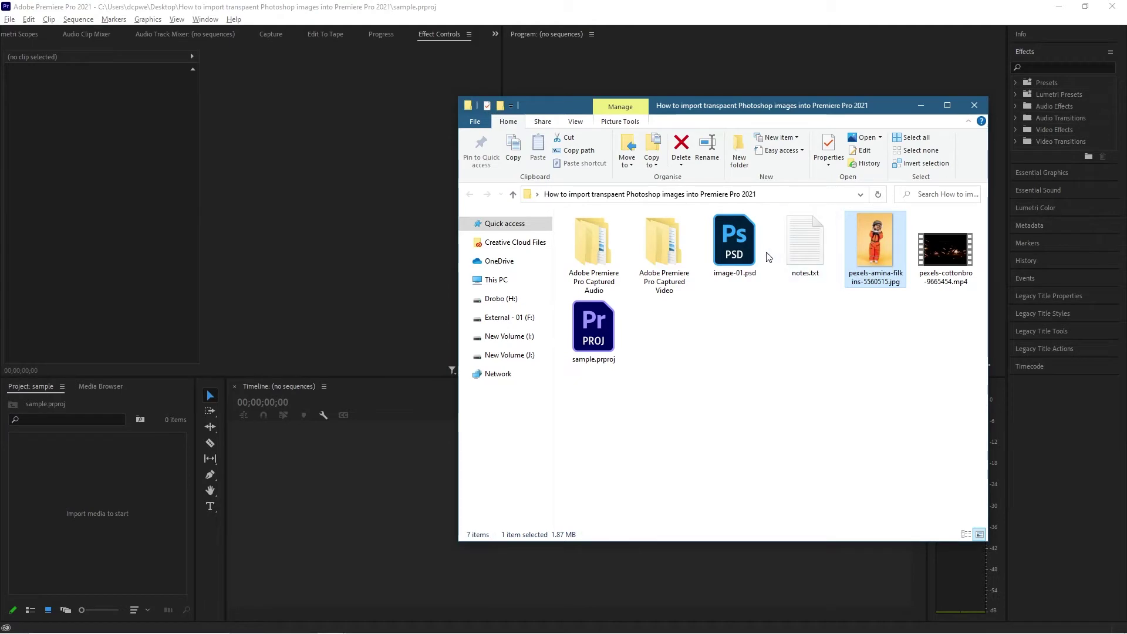
pyautogui.click(946, 265)
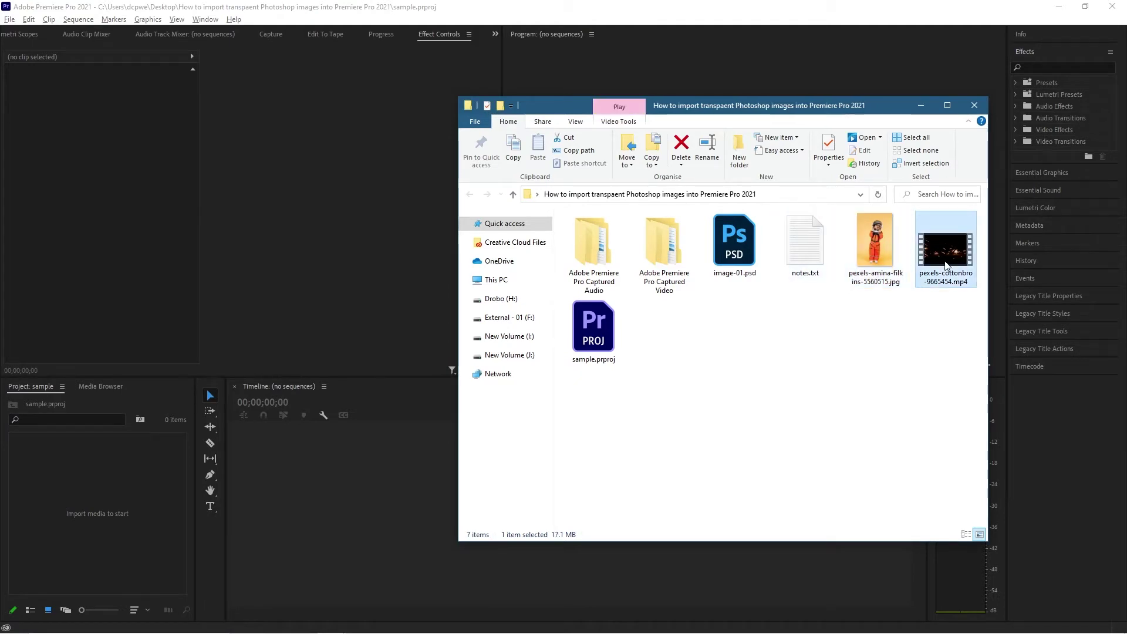
pyautogui.rightClick(948, 264)
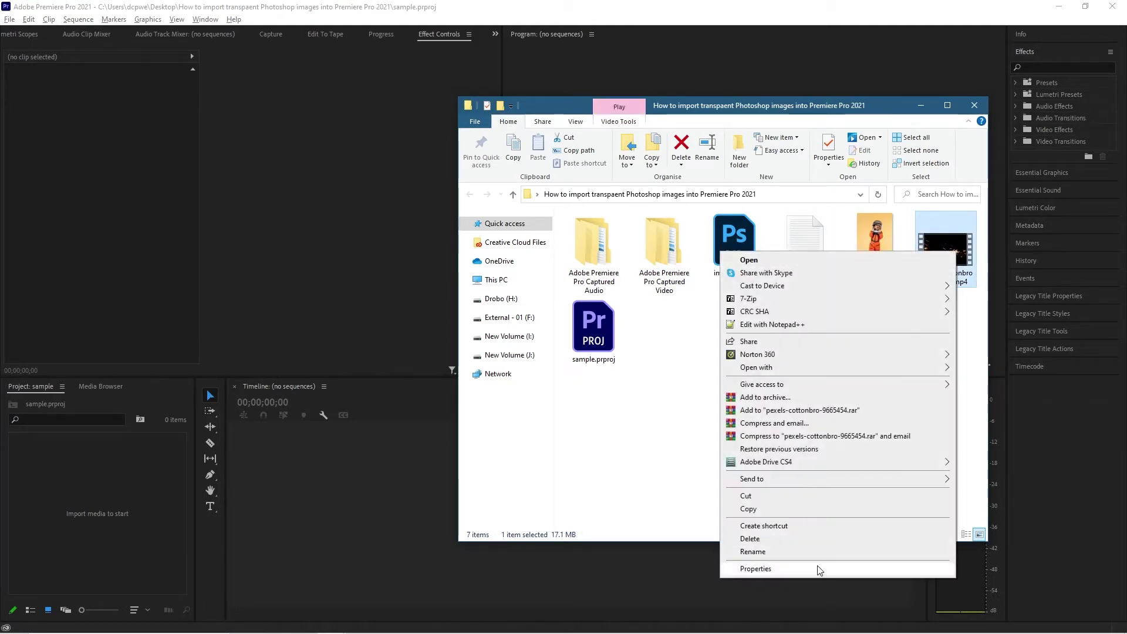
pyautogui.click(755, 568)
pyautogui.click(987, 280)
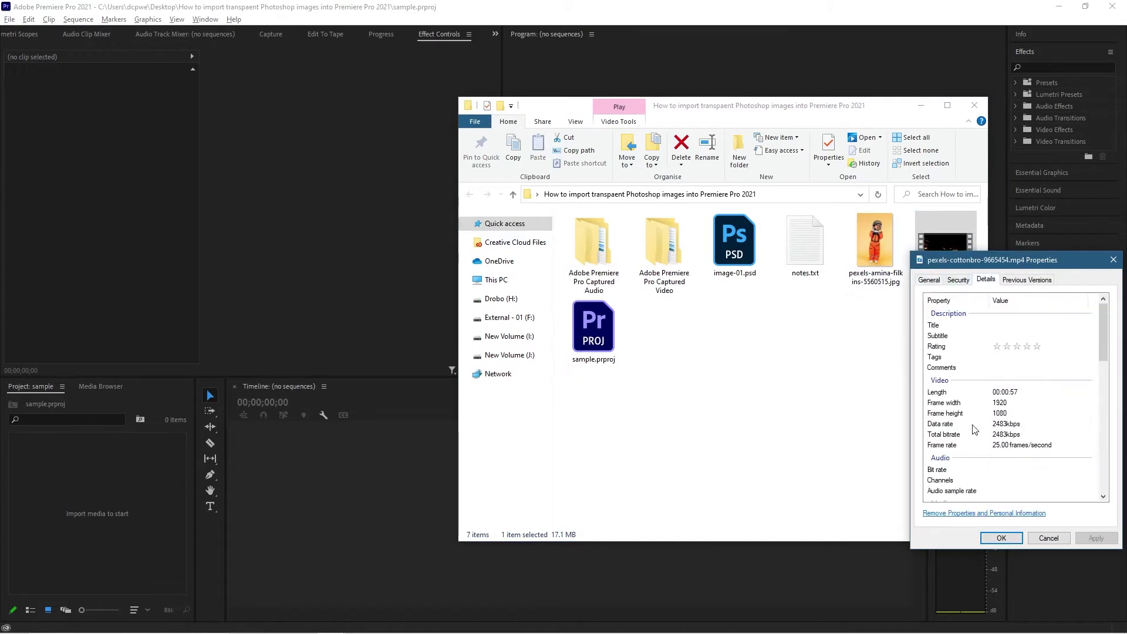
pyautogui.click(1049, 538)
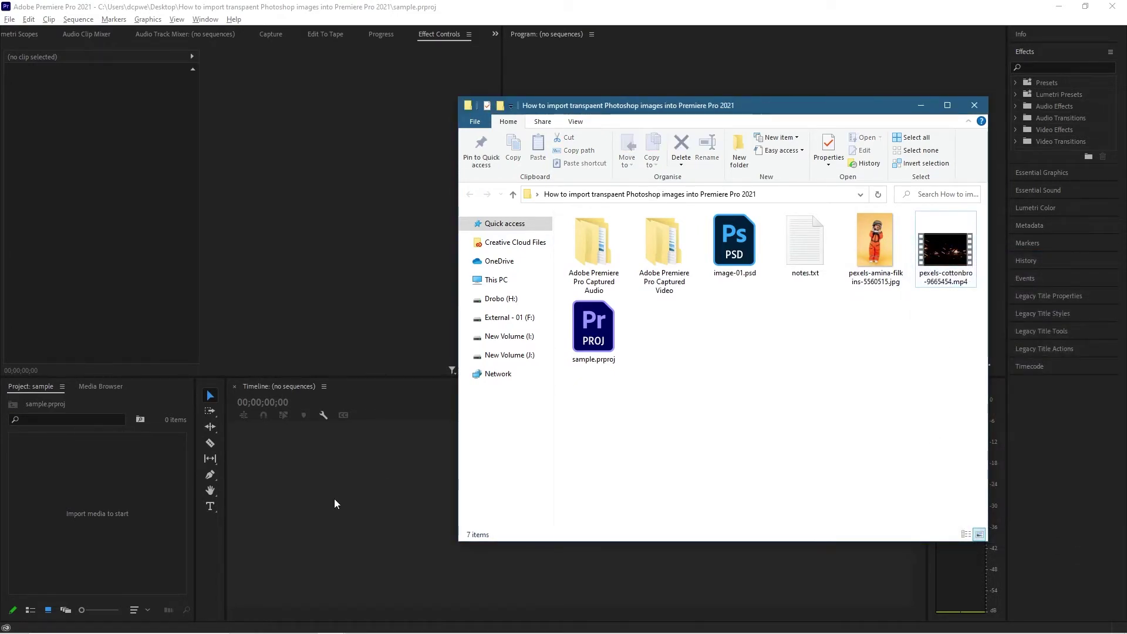
pyautogui.click(125, 477)
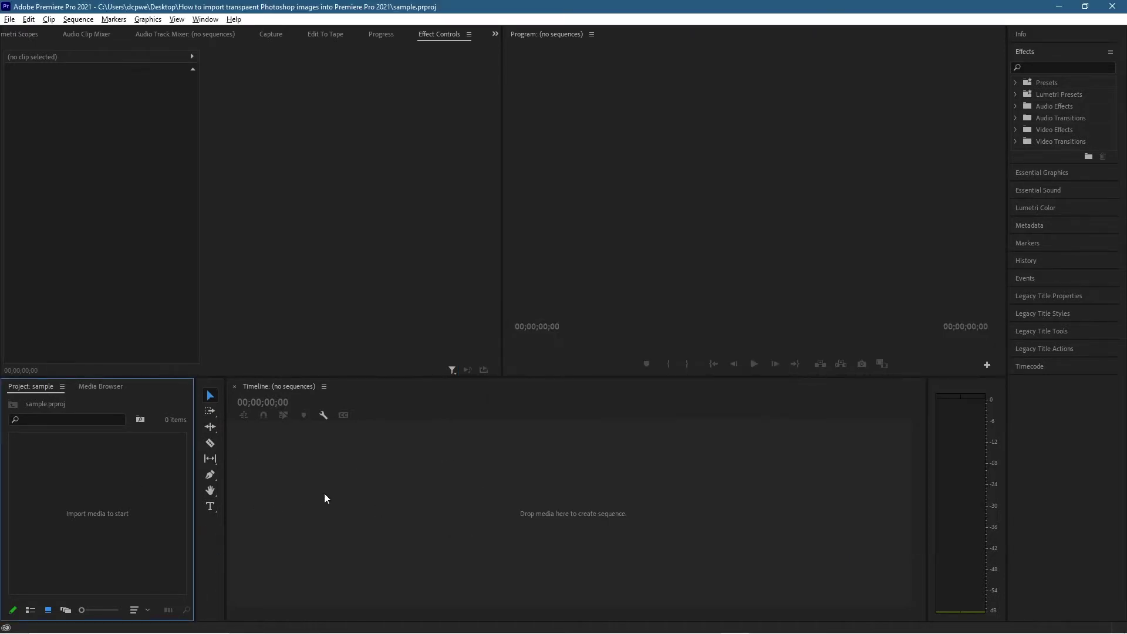
# Step: Create a black 1920×1080 Color Matte and drag it to the timeline to start a sequence
pyautogui.rightClick(110, 457)
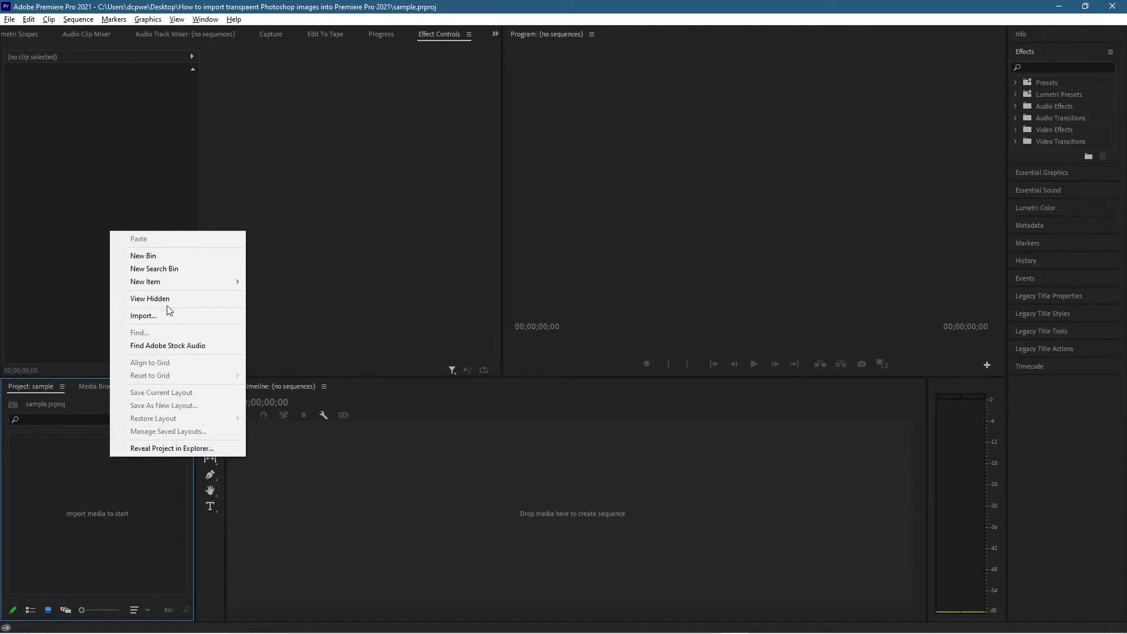
pyautogui.moveTo(163, 287)
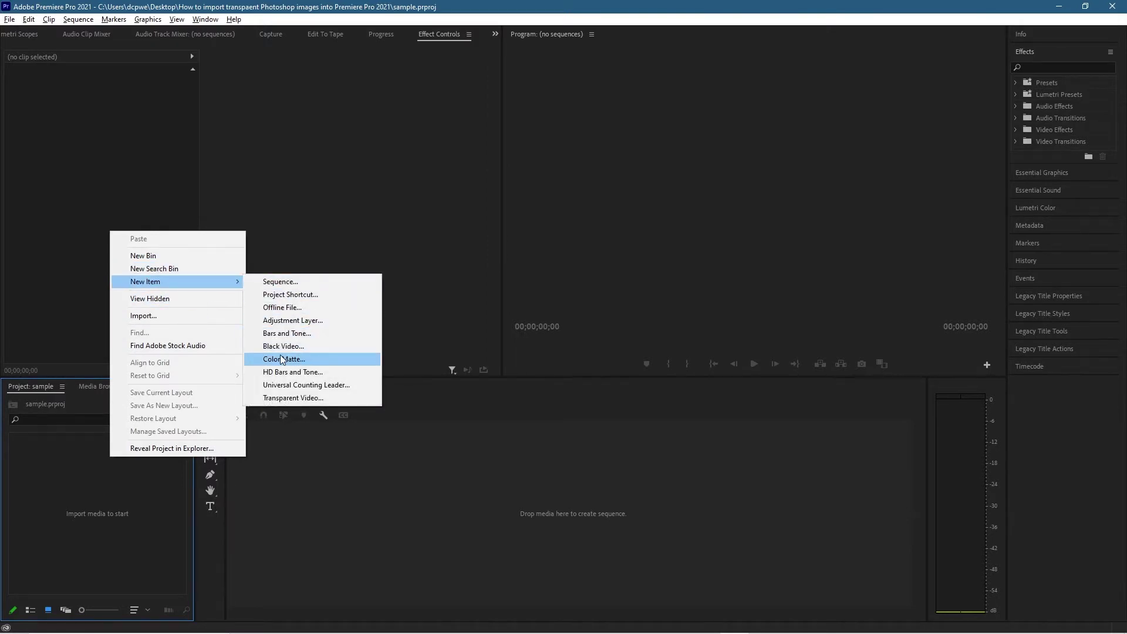
pyautogui.click(281, 359)
pyautogui.click(560, 299)
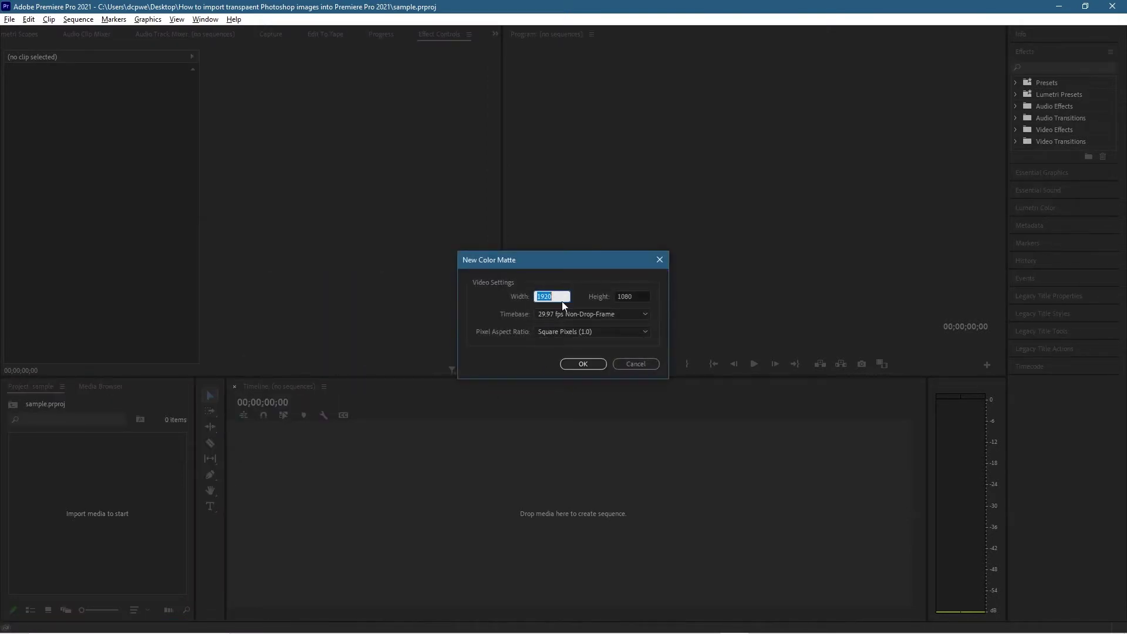
pyautogui.press('Tab')
pyautogui.click(583, 363)
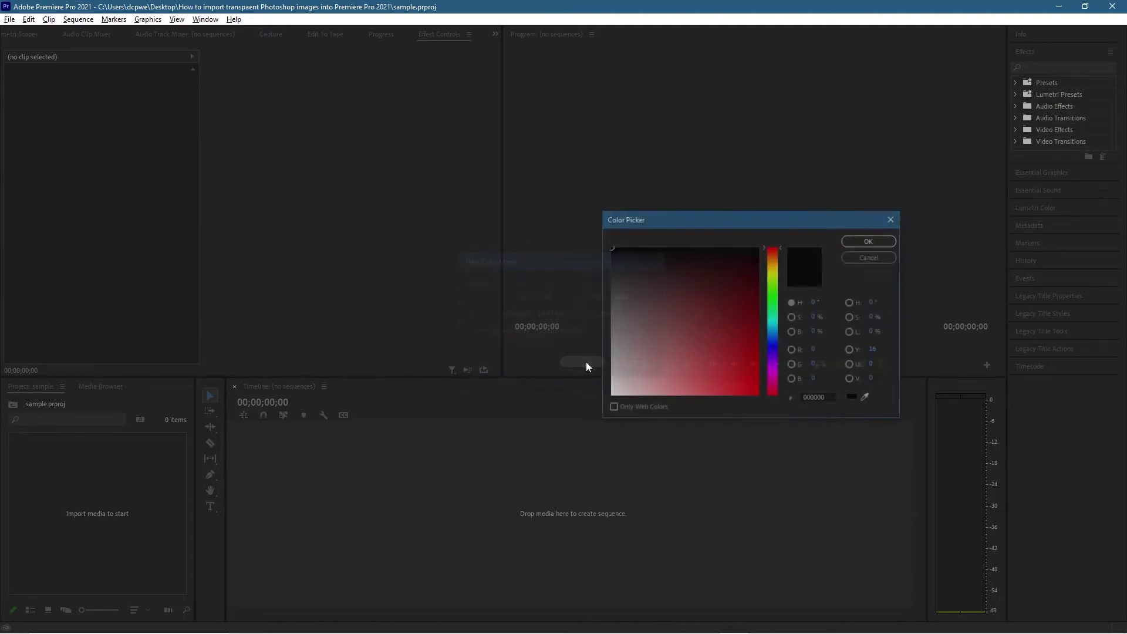
pyautogui.click(863, 239)
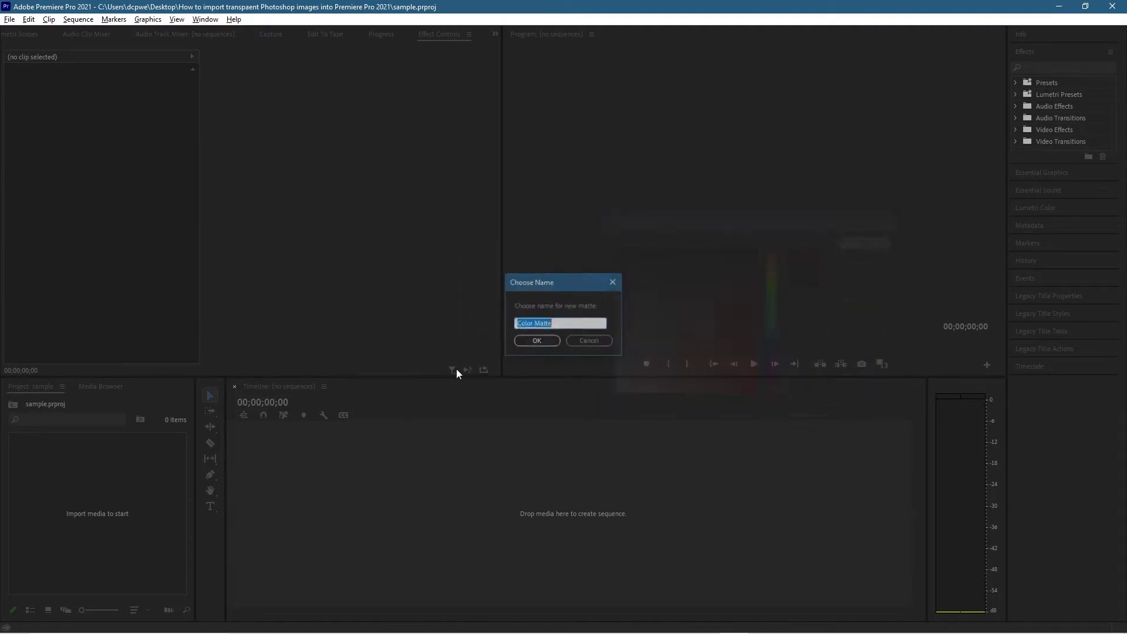
pyautogui.click(536, 341)
pyautogui.moveTo(74, 475); pyautogui.dragTo(325, 473)
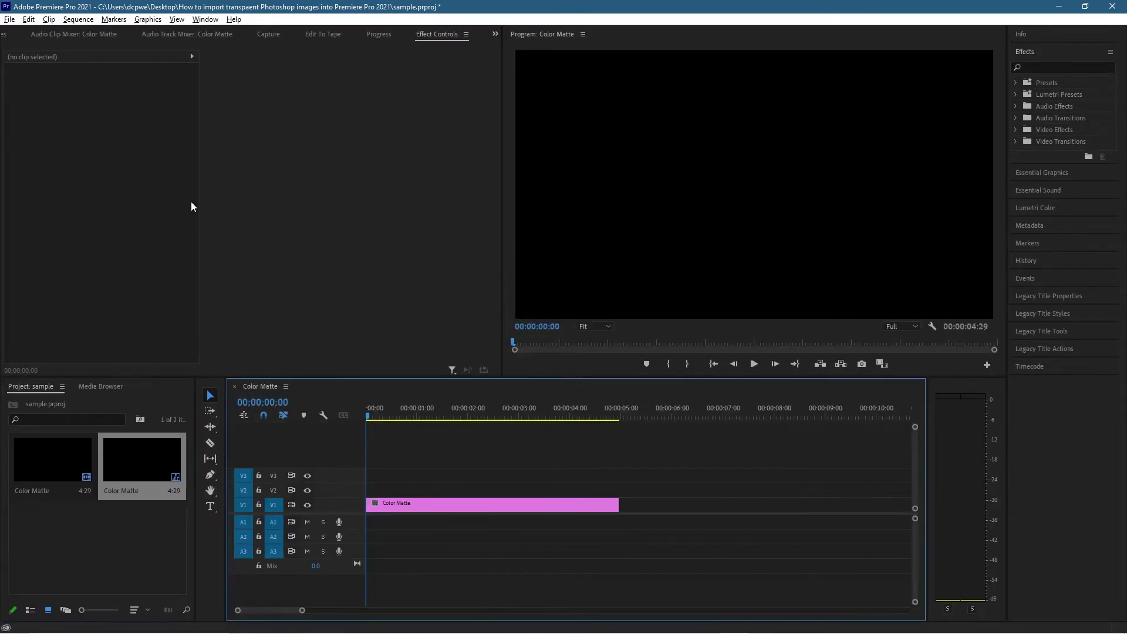
# Step: Drag pexels-cottonbro-9665454.mp4 onto V2 above the Color Matte and scrub to preview the sparks
pyautogui.hotkey('alt', 'Tab')
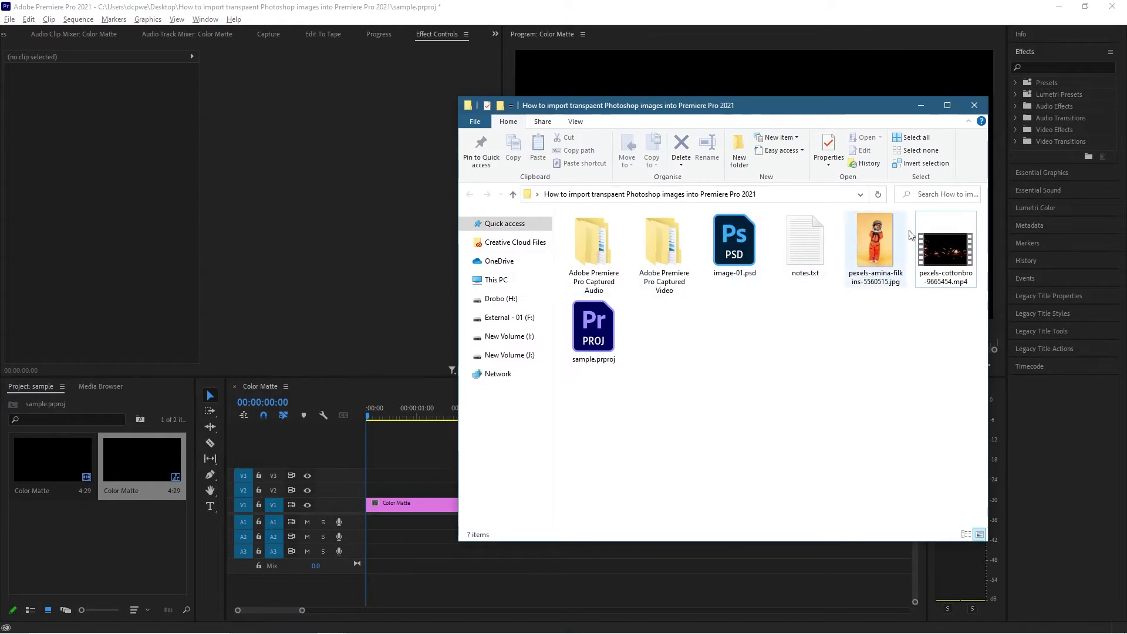
pyautogui.moveTo(945, 250); pyautogui.dragTo(378, 489)
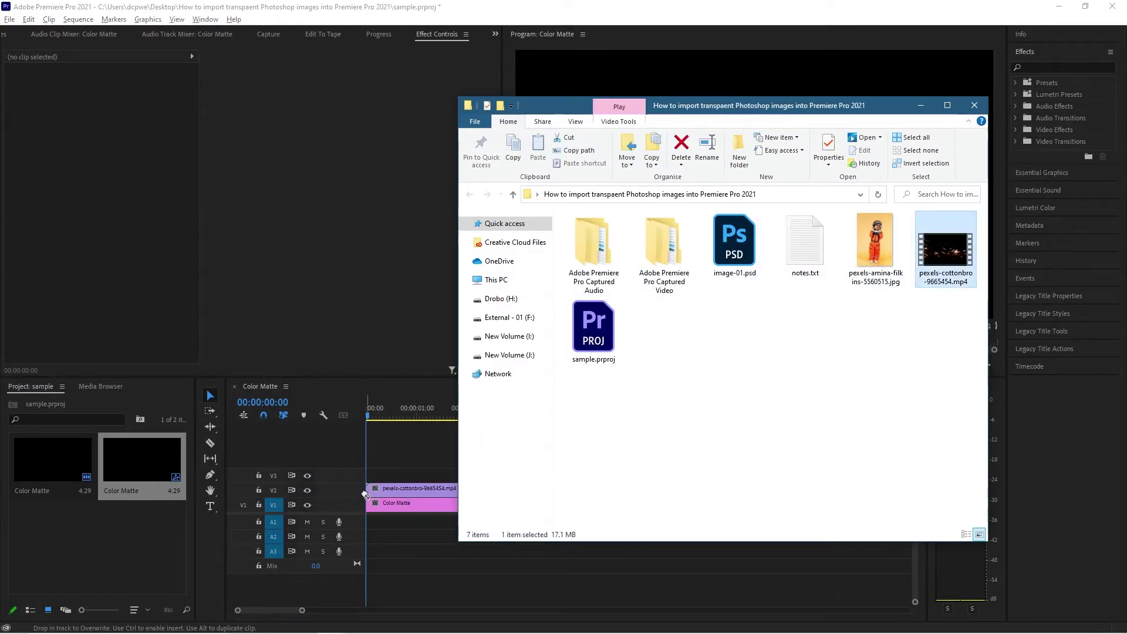
pyautogui.click(418, 471)
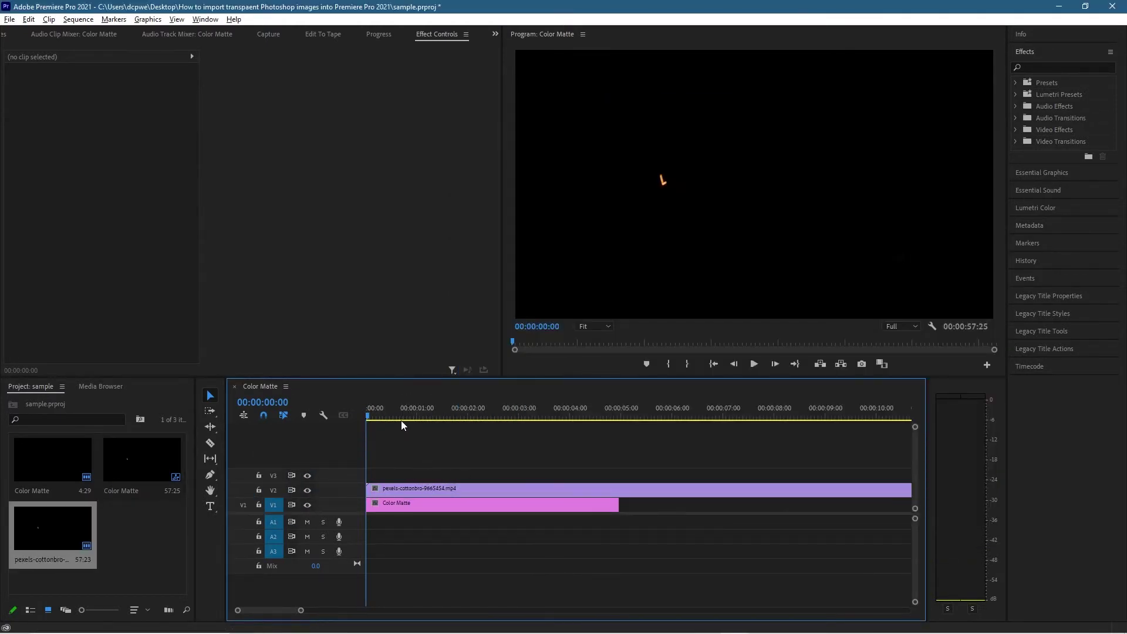
pyautogui.moveTo(394, 412); pyautogui.dragTo(506, 413)
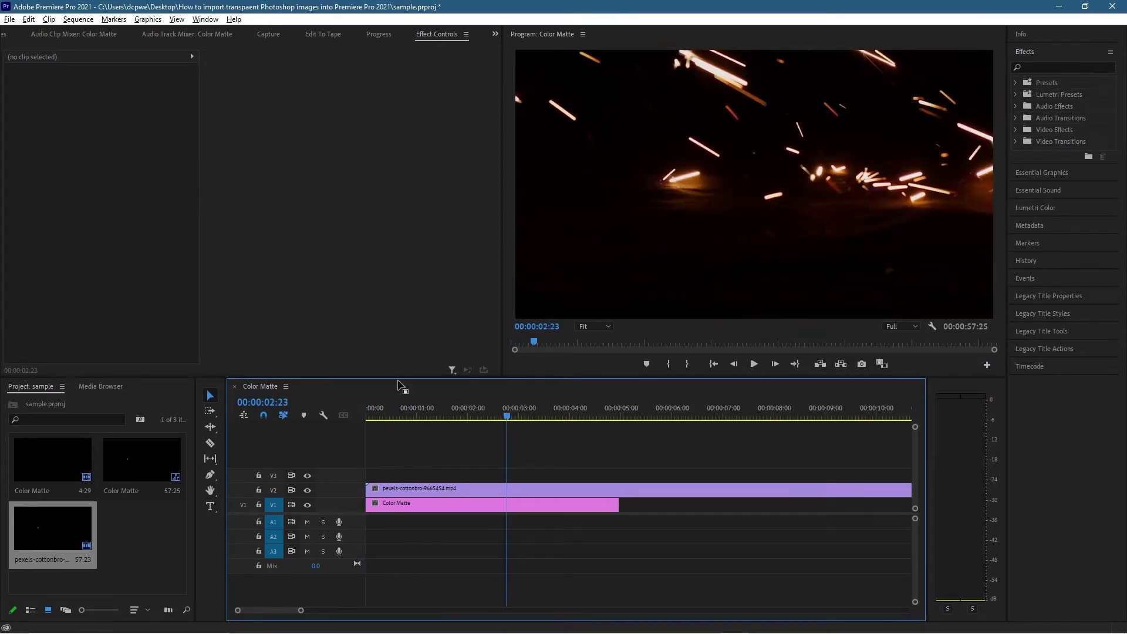
pyautogui.hotkey('alt', 'Tab')
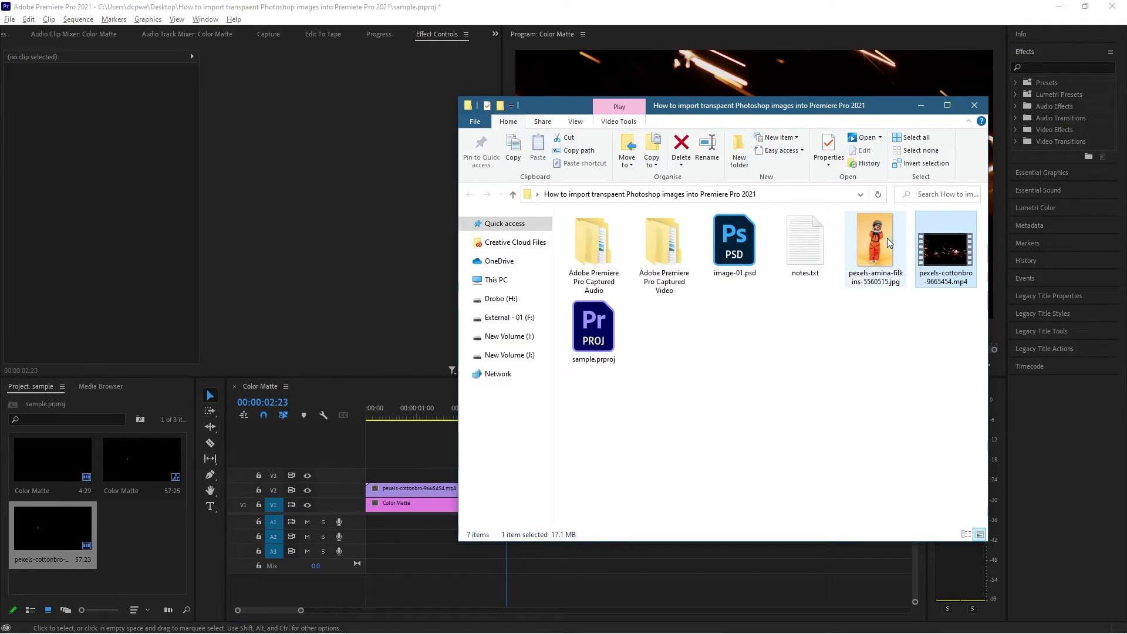
# Step: Place image-01.psd on V3, move the playhead to 00:00:02:00, and select the clip
pyautogui.moveTo(735, 245); pyautogui.dragTo(395, 476)
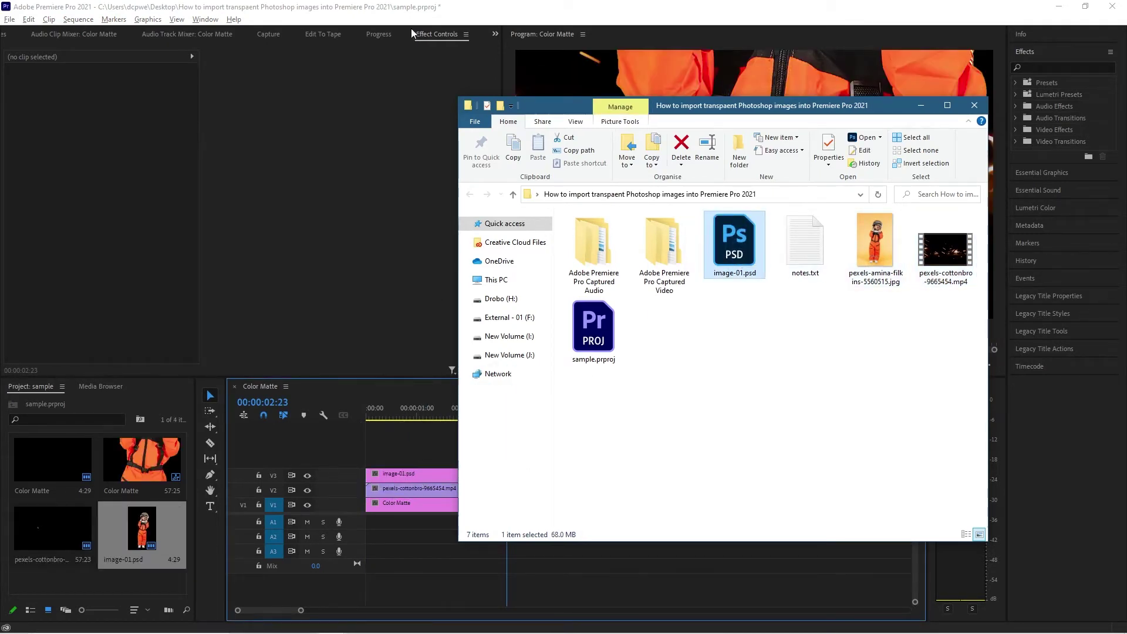
pyautogui.click(460, 7)
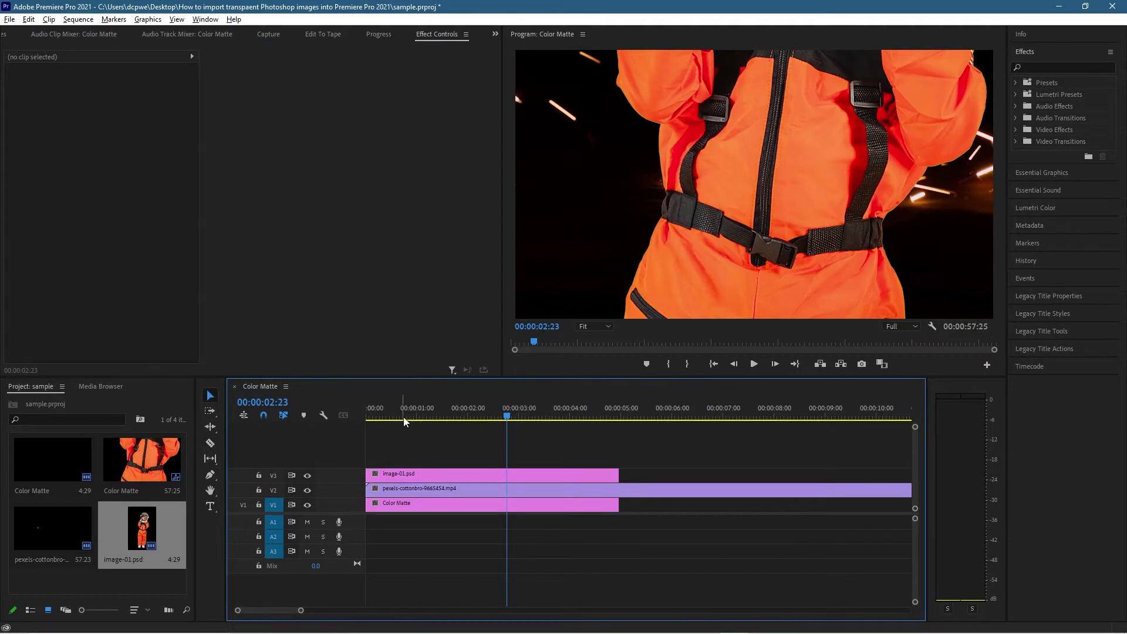
pyautogui.moveTo(404, 416); pyautogui.dragTo(468, 415)
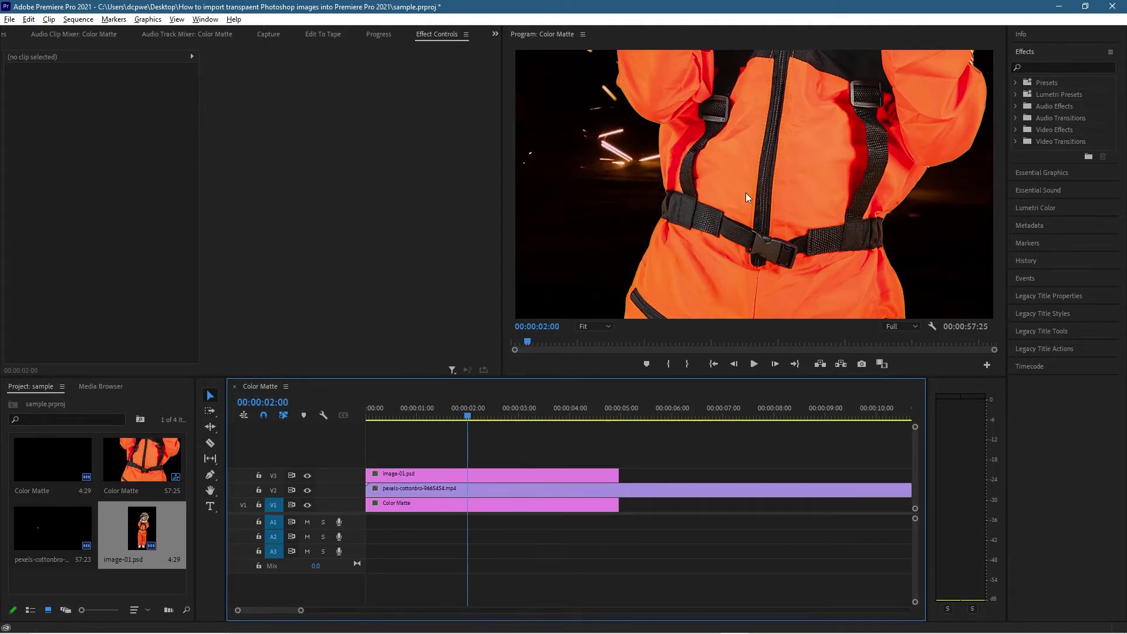
pyautogui.click(491, 479)
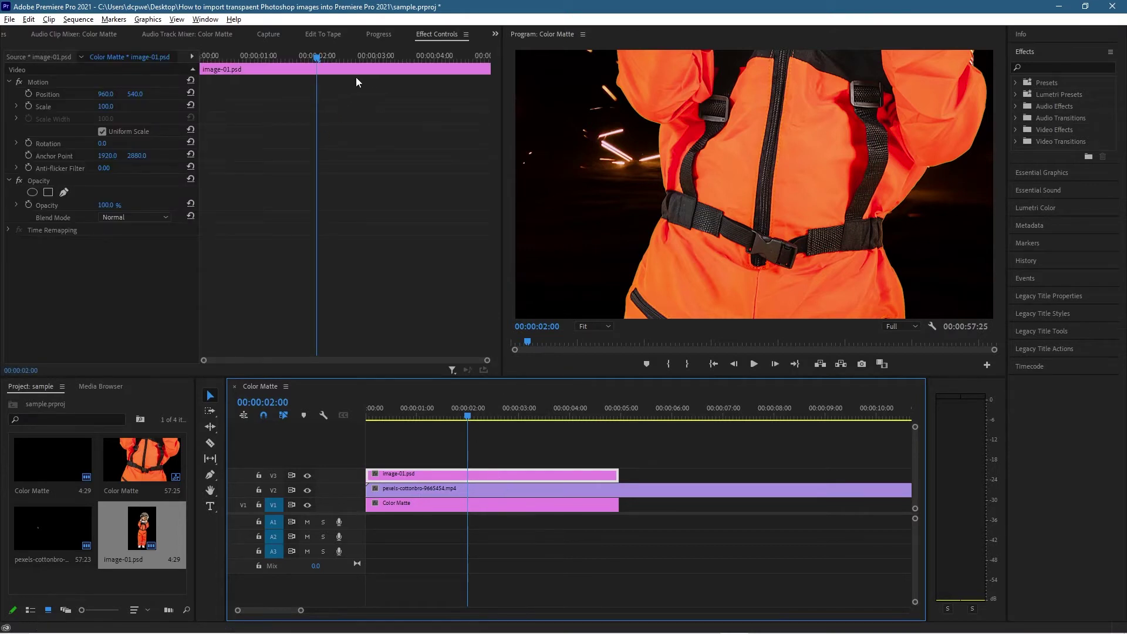
# Step: Scale the image-01.psd clip down to 30 in Effect Controls
pyautogui.click(436, 36)
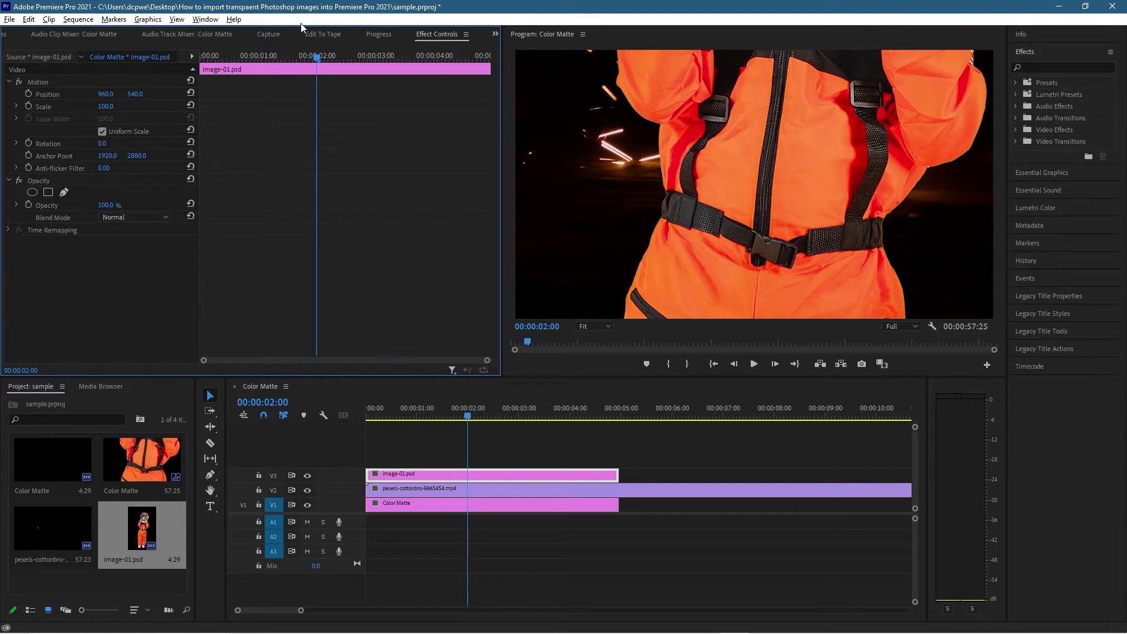
pyautogui.click(205, 20)
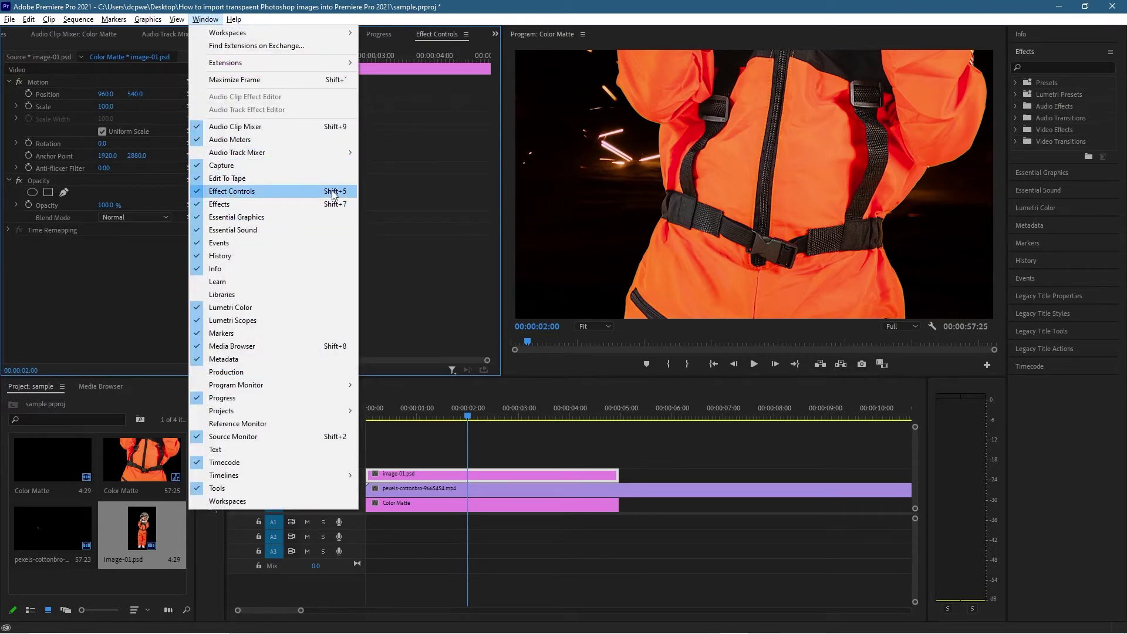
pyautogui.click(500, 6)
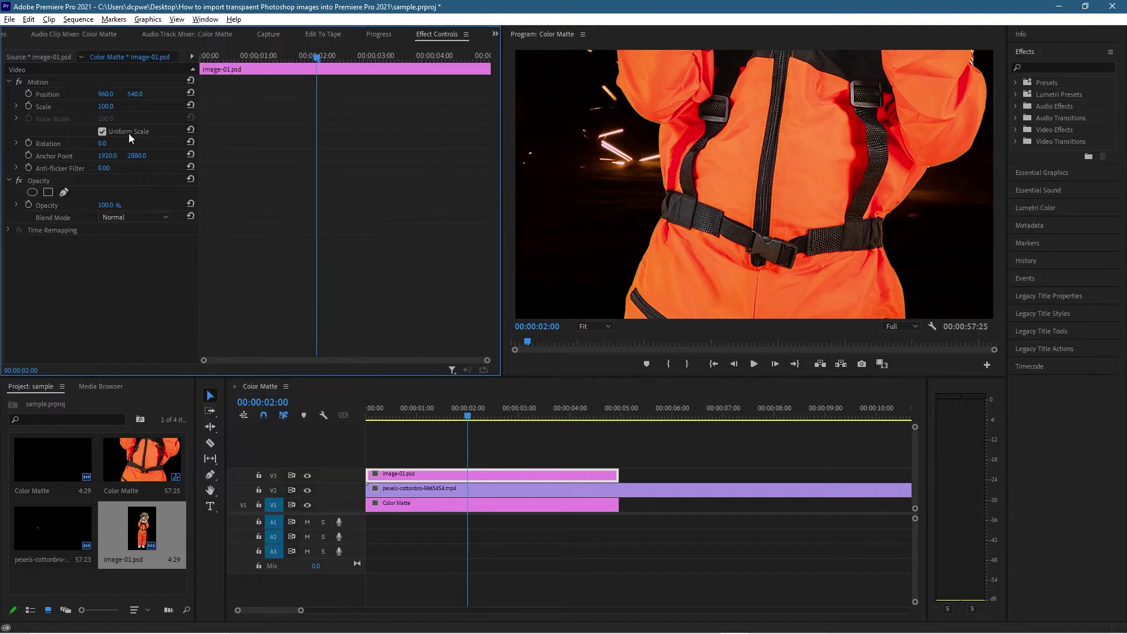
pyautogui.click(44, 108)
pyautogui.moveTo(105, 106); pyautogui.dragTo(59, 106)
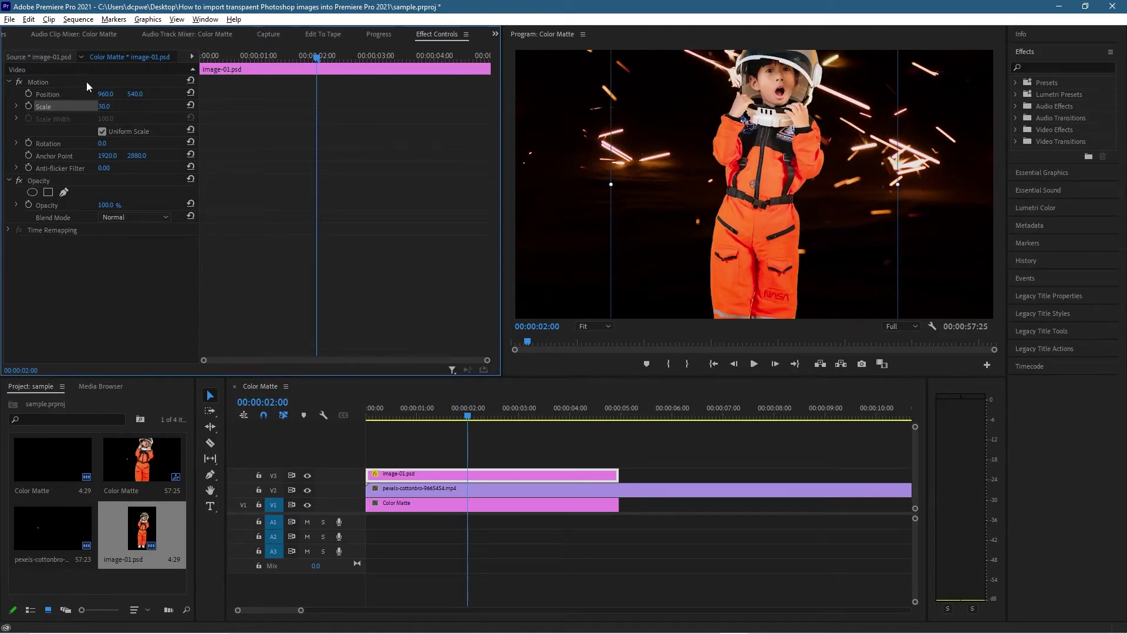
# Step: Move the child to position 915.2, 752.2 and return the playhead to the start
pyautogui.click(46, 96)
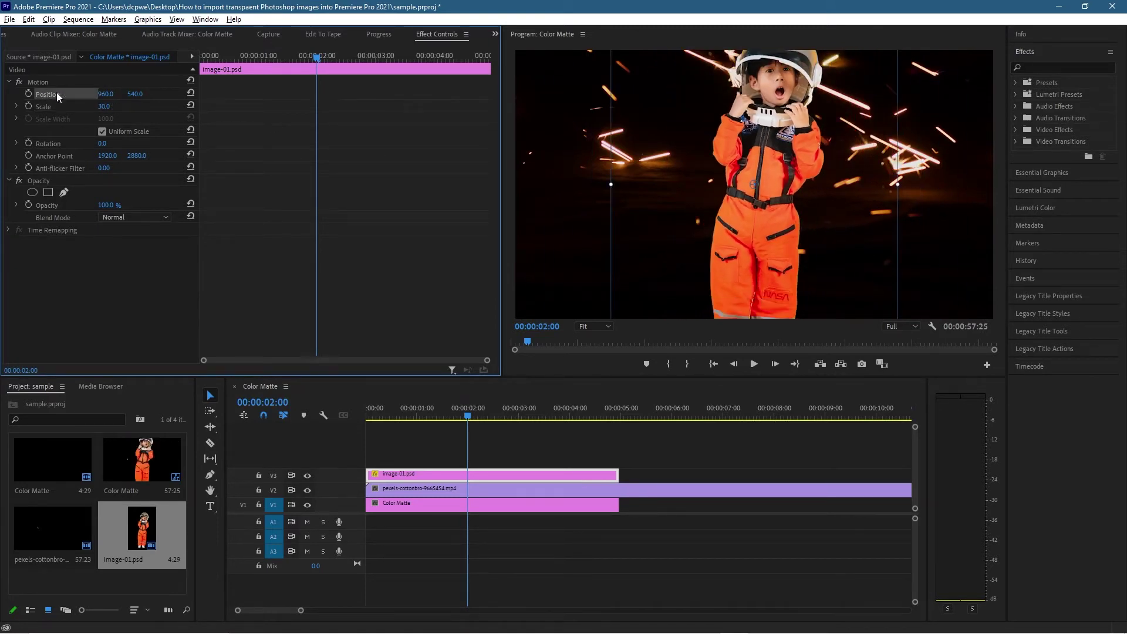
pyautogui.moveTo(766, 149); pyautogui.dragTo(755, 202)
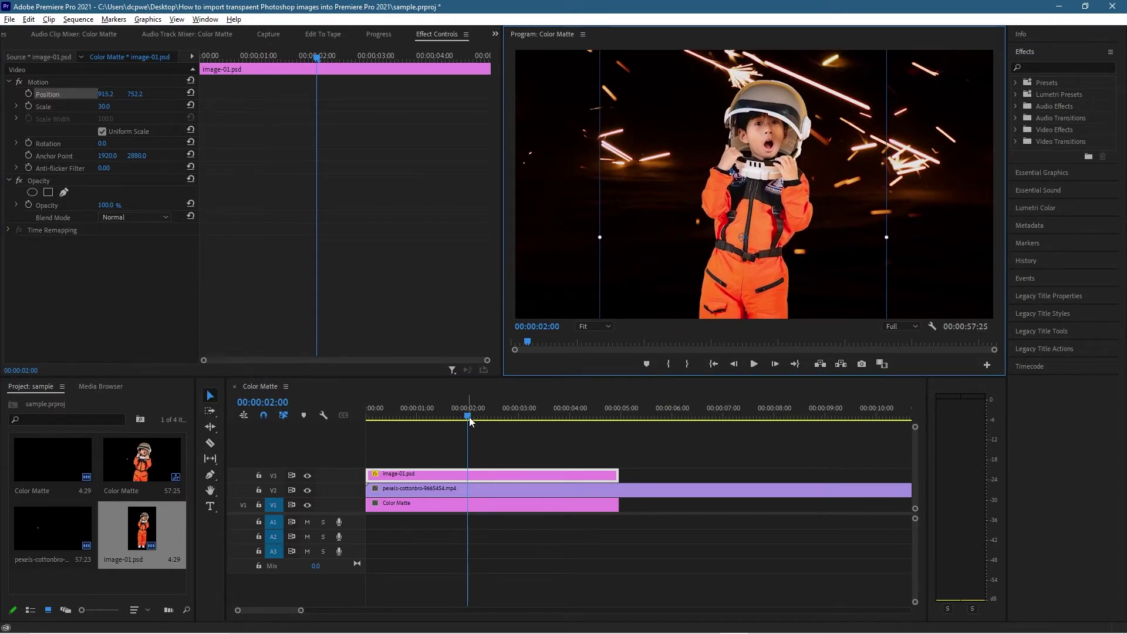
pyautogui.moveTo(405, 416); pyautogui.dragTo(473, 412)
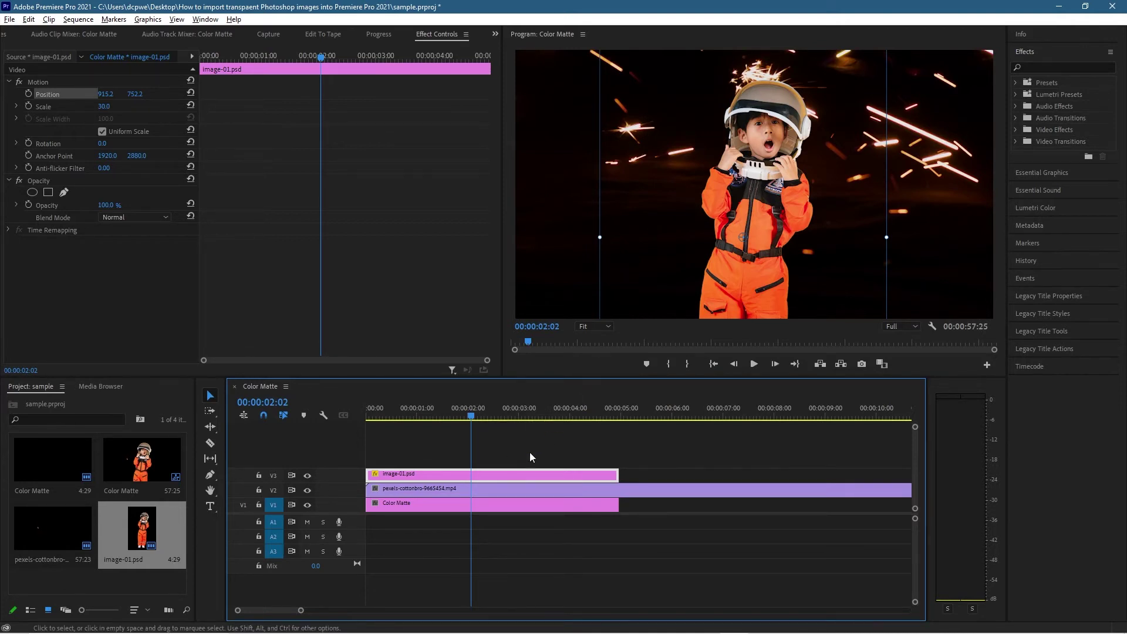
pyautogui.press('Home')
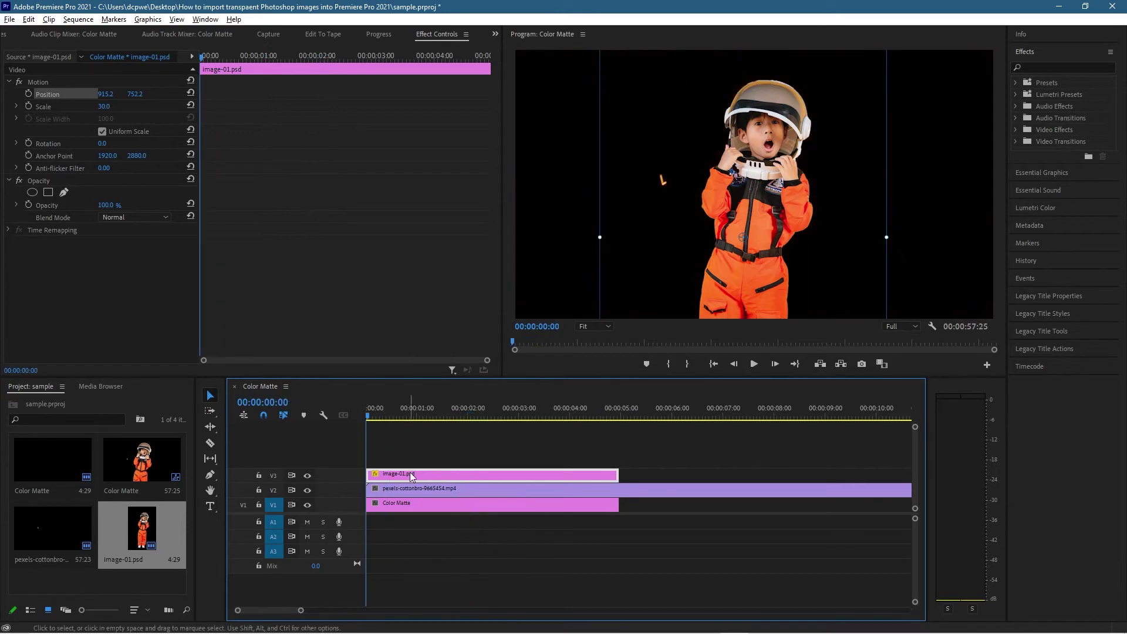
# Step: Add Position keyframes at the clip start and at 00:00:02:13
pyautogui.click(60, 107)
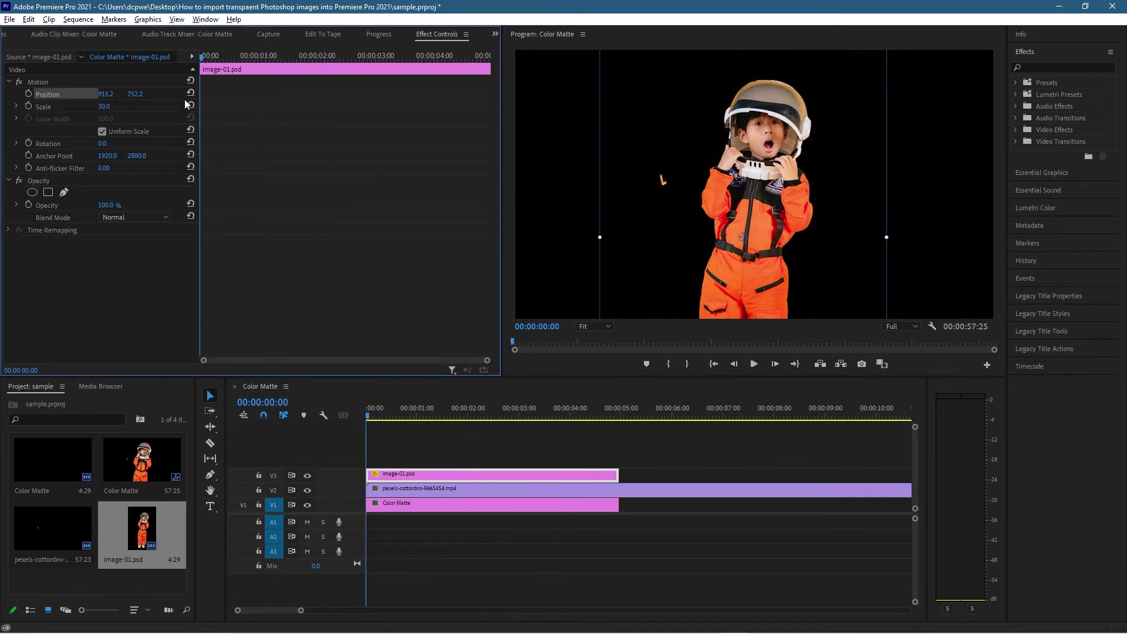
pyautogui.click(28, 94)
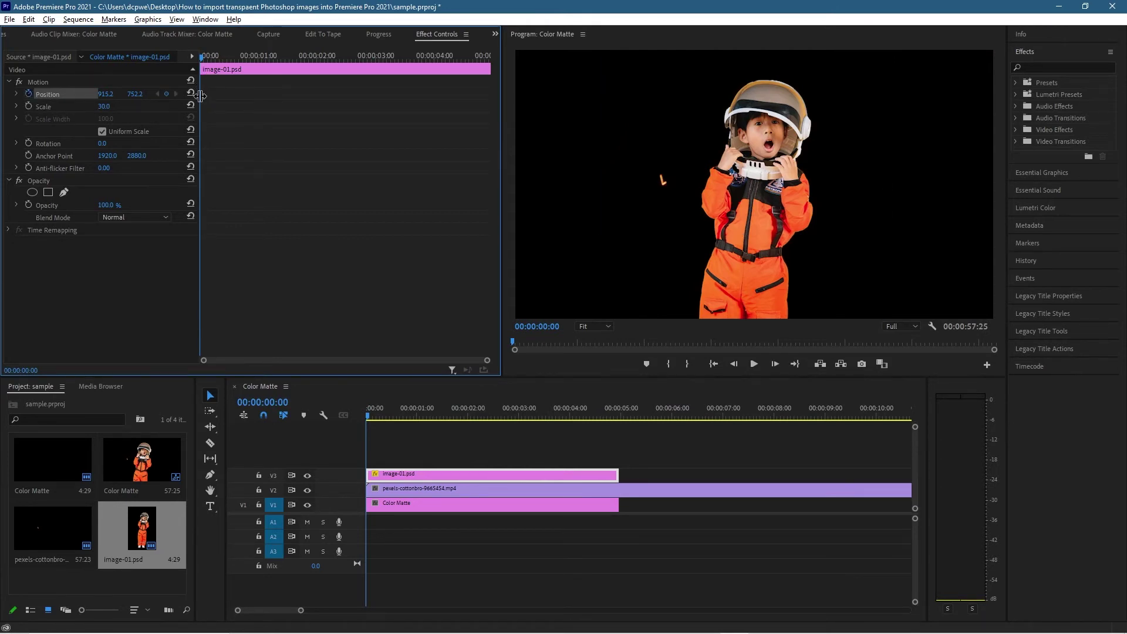
pyautogui.moveTo(202, 57); pyautogui.dragTo(345, 66)
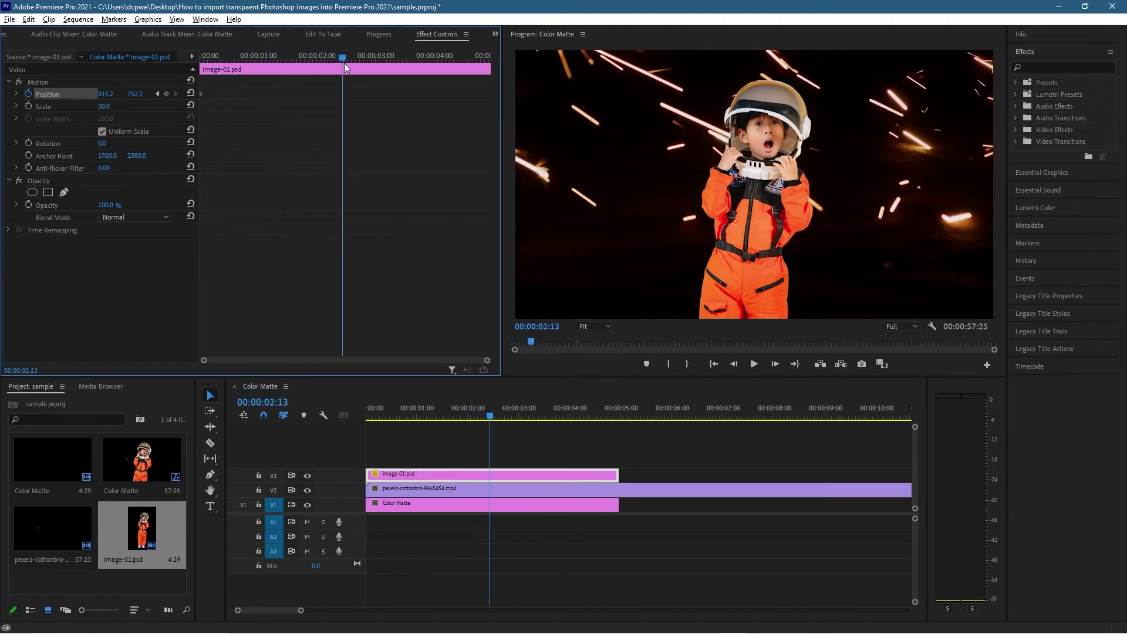
pyautogui.click(167, 94)
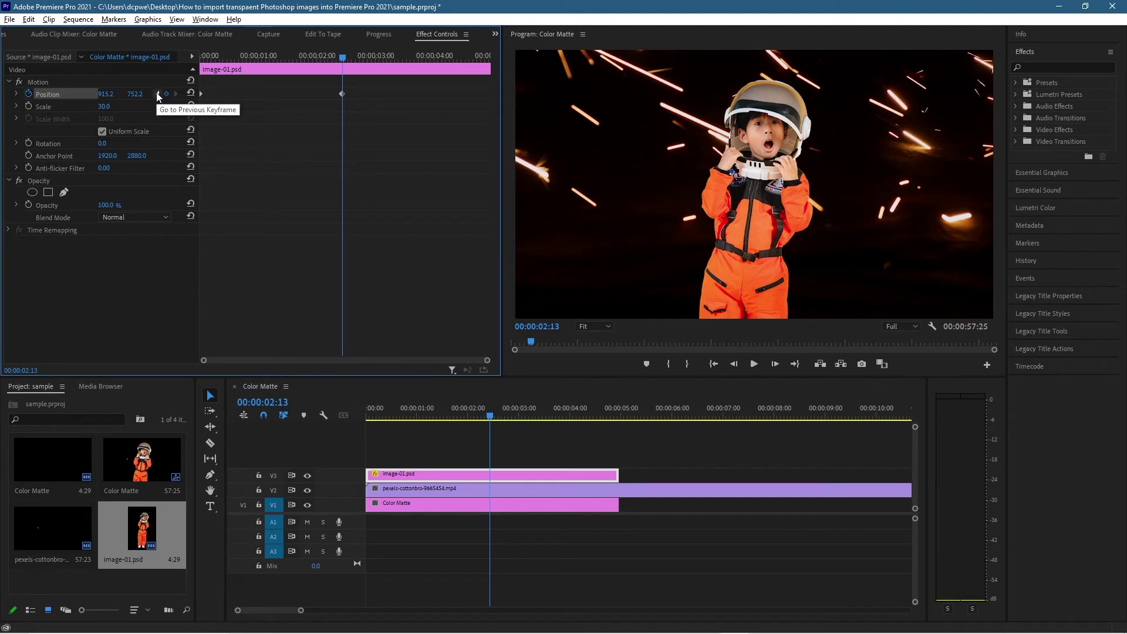
# Step: Lower the first keyframe's Y to 884.2, keep Auto Bezier interpolation, and play back
pyautogui.click(158, 94)
pyautogui.moveTo(133, 92); pyautogui.dragTo(157, 93)
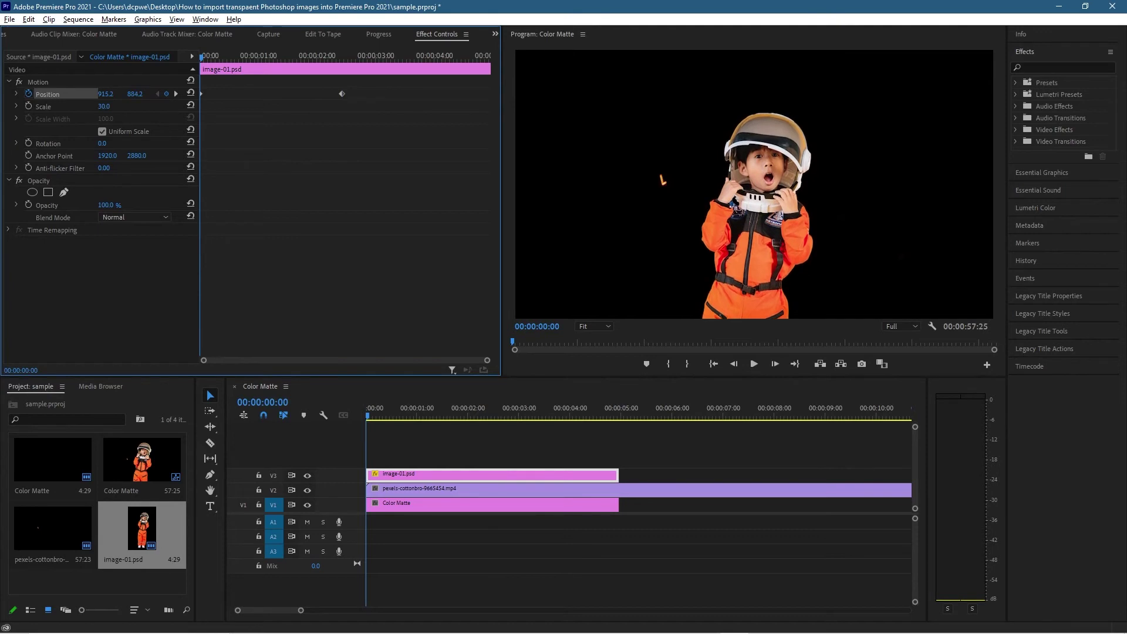
pyautogui.rightClick(202, 94)
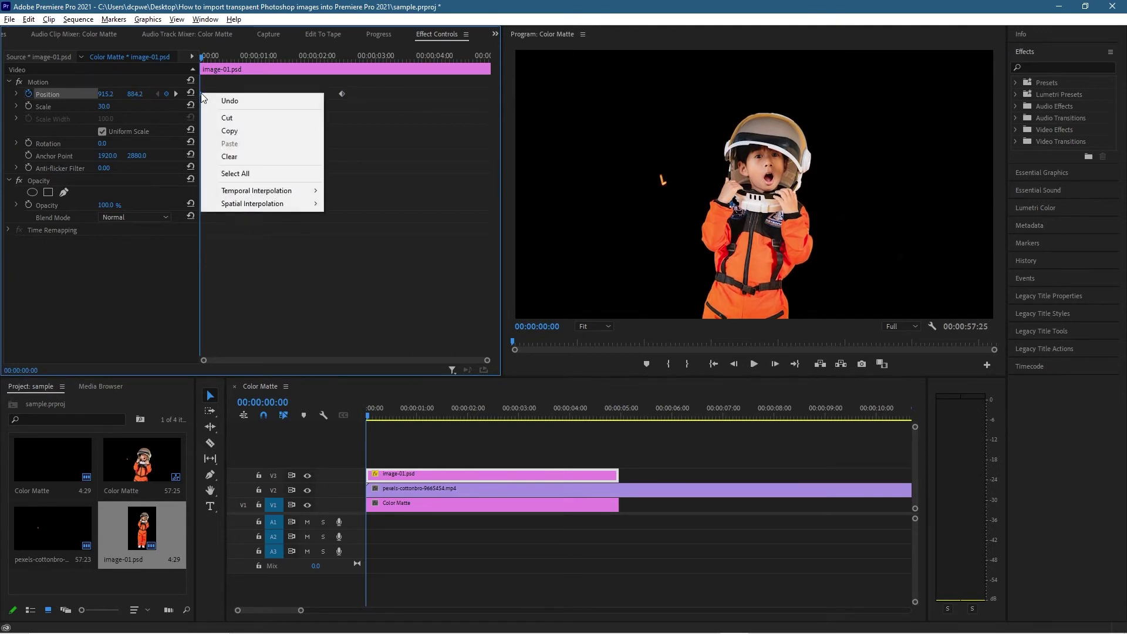
pyautogui.moveTo(278, 206)
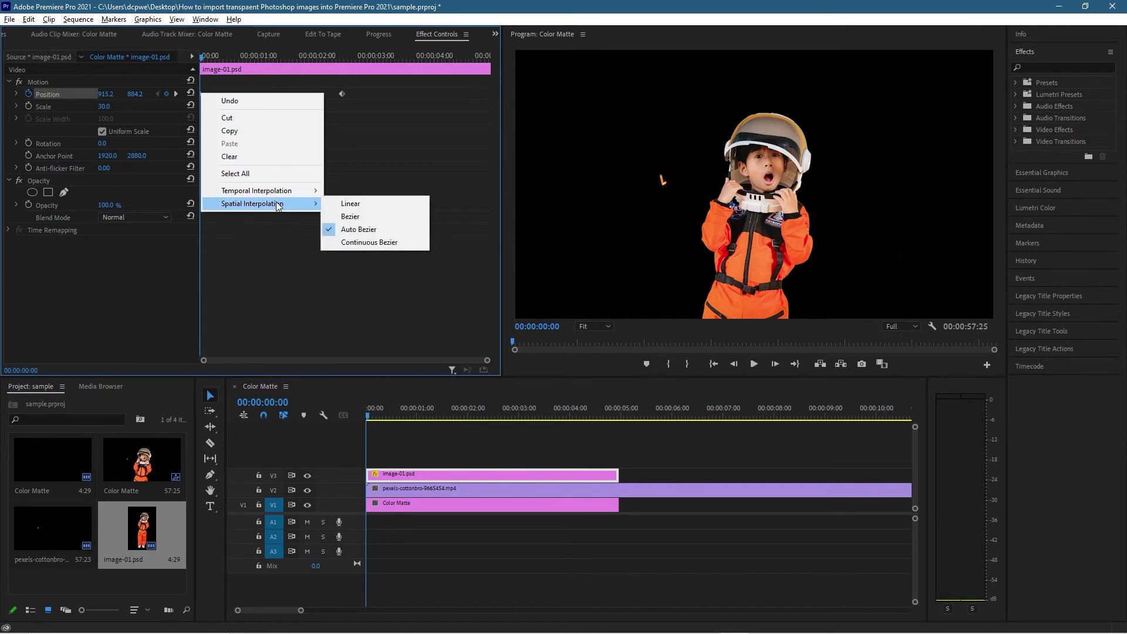
pyautogui.click(365, 229)
pyautogui.click(754, 364)
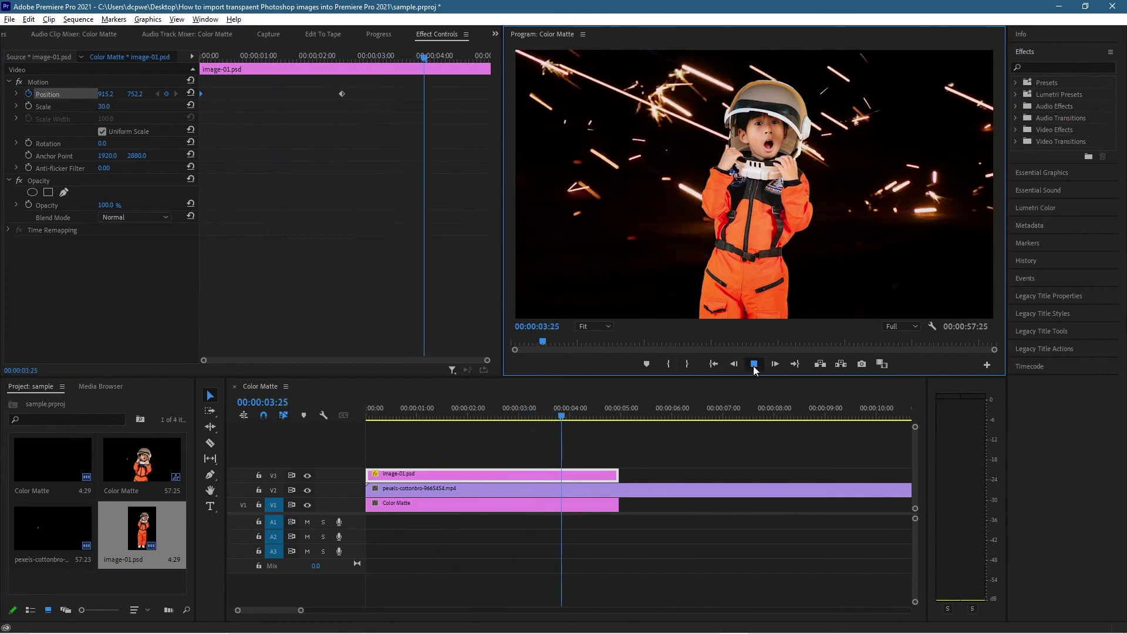
# Step: Stop the preview and minimize Premiere to reveal the tutorial folder
pyautogui.click(754, 364)
pyautogui.click(1055, 7)
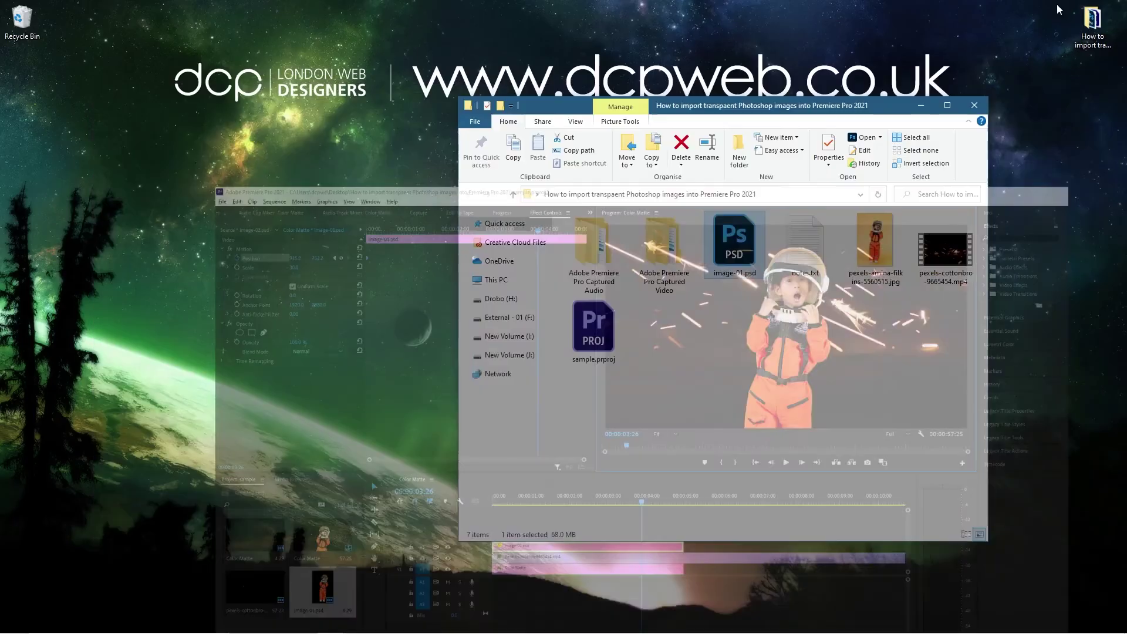